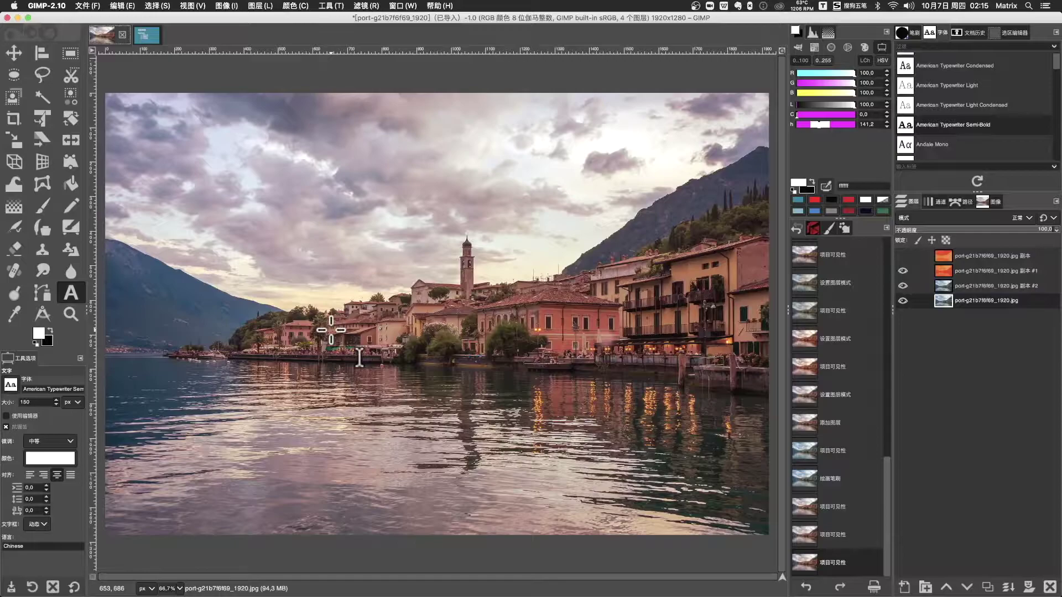
- Switch to the 渐变映射 slide image with Alt+2
{"action": "key", "text": "alt+2"}
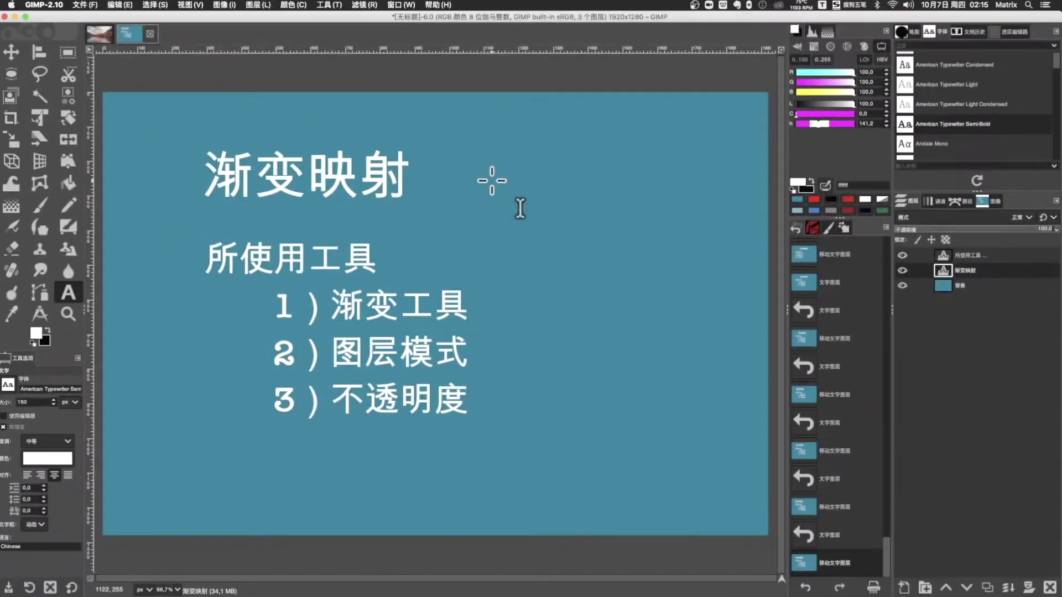
- Return to the lakeside town photo's image tab
{"action": "left_click", "coordinate": [104, 37]}
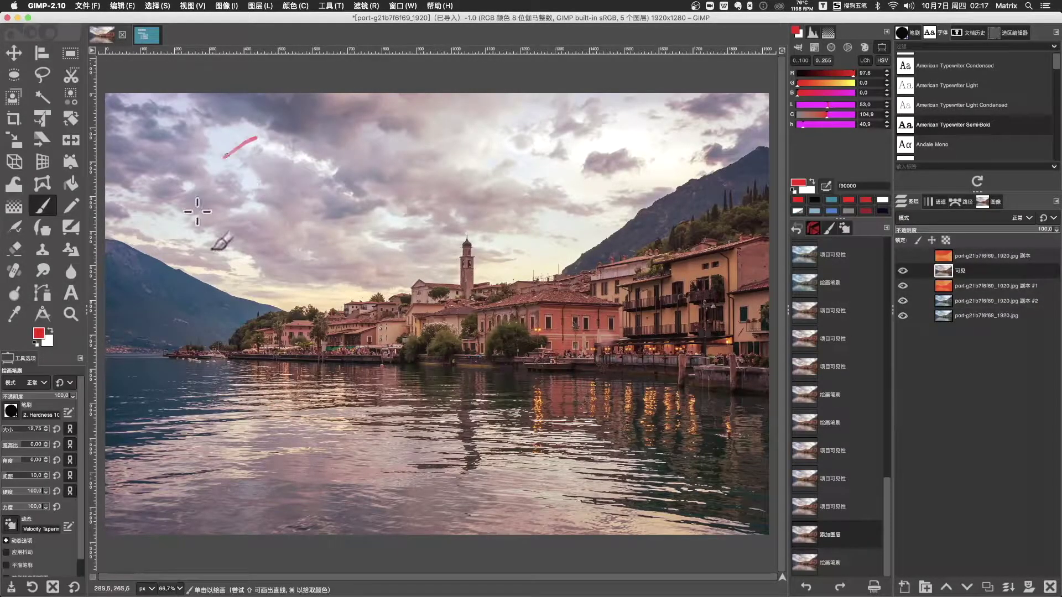
- Paint red loop strokes across the sky and the left mountain and water
{"action": "left_click_drag", "start_coordinate": [254, 138], "coordinate": [326, 277]}
{"action": "left_click_drag", "start_coordinate": [575, 265], "coordinate": [254, 138]}
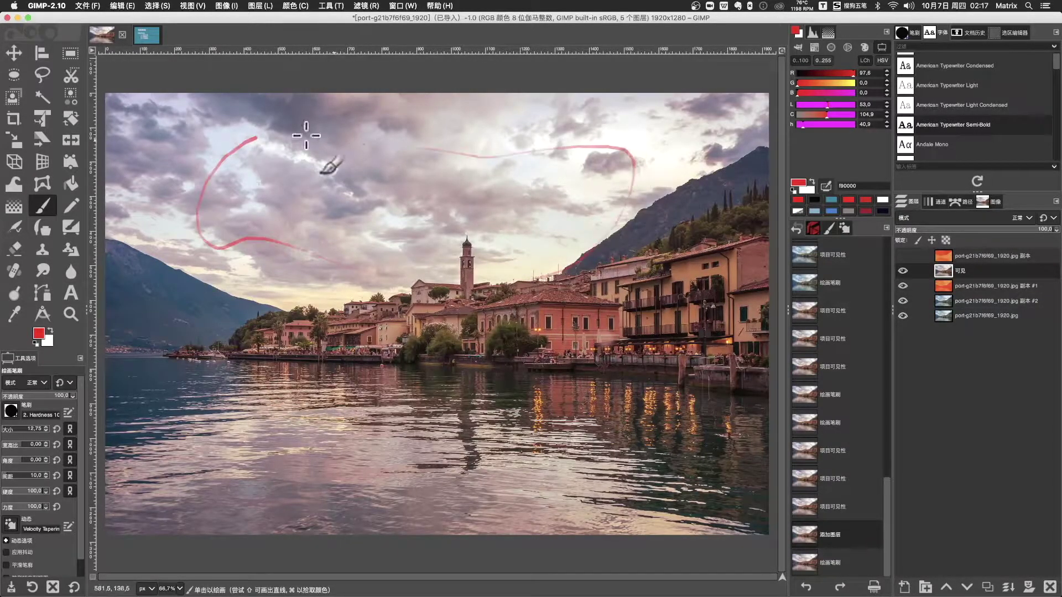
{"action": "left_click_drag", "start_coordinate": [177, 288], "coordinate": [176, 313]}
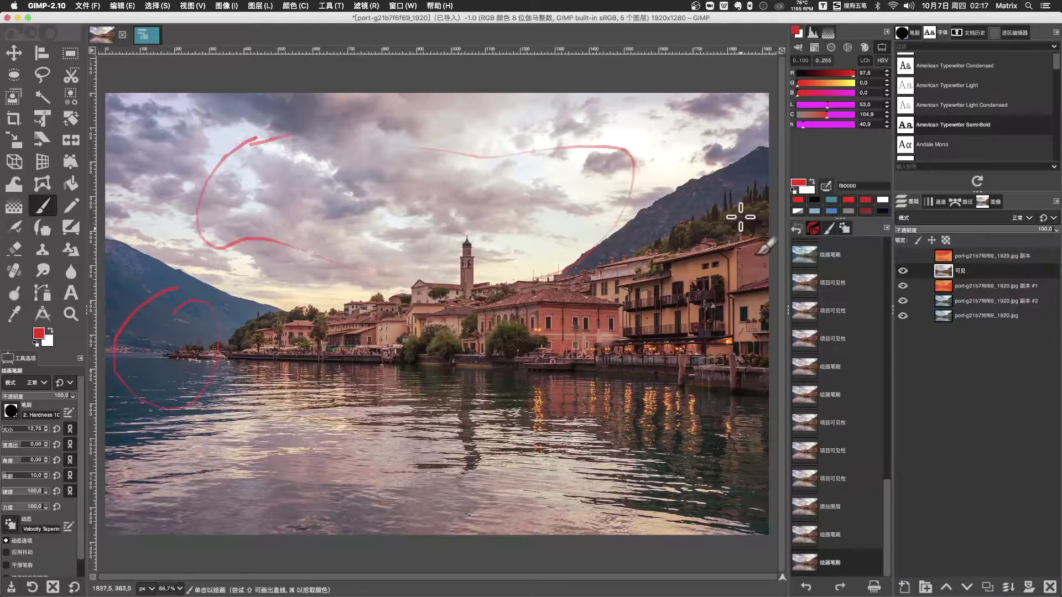
{"action": "left_click_drag", "start_coordinate": [719, 177], "coordinate": [766, 205]}
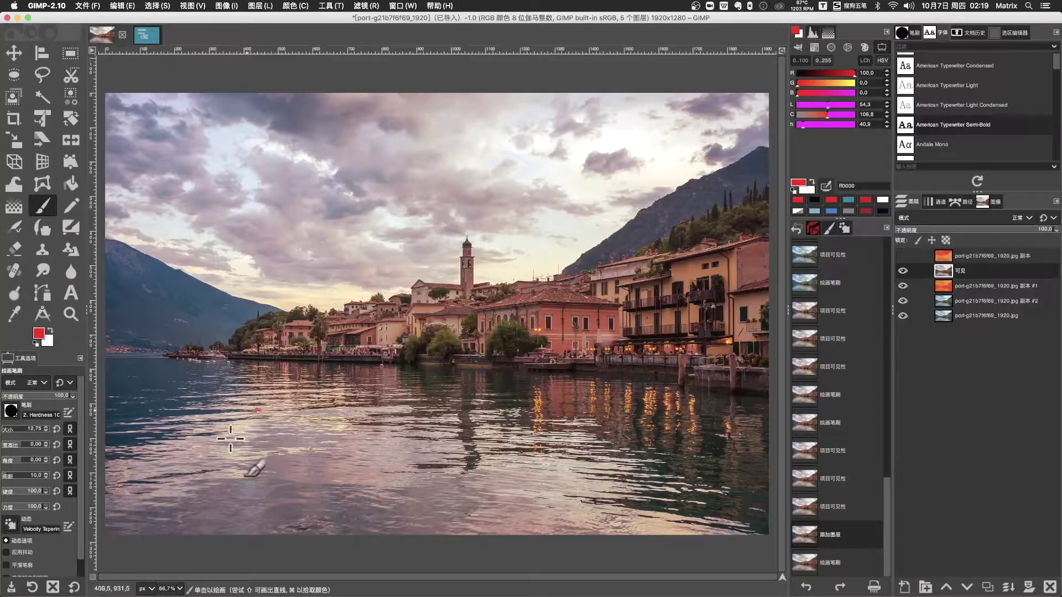
- Draw a red circle and arrow with 100 on the water, and 100 in the sky
{"action": "left_click_drag", "start_coordinate": [230, 439], "coordinate": [265, 410]}
{"action": "left_click_drag", "start_coordinate": [326, 433], "coordinate": [448, 414]}
{"action": "left_click_drag", "start_coordinate": [376, 408], "coordinate": [410, 454]}
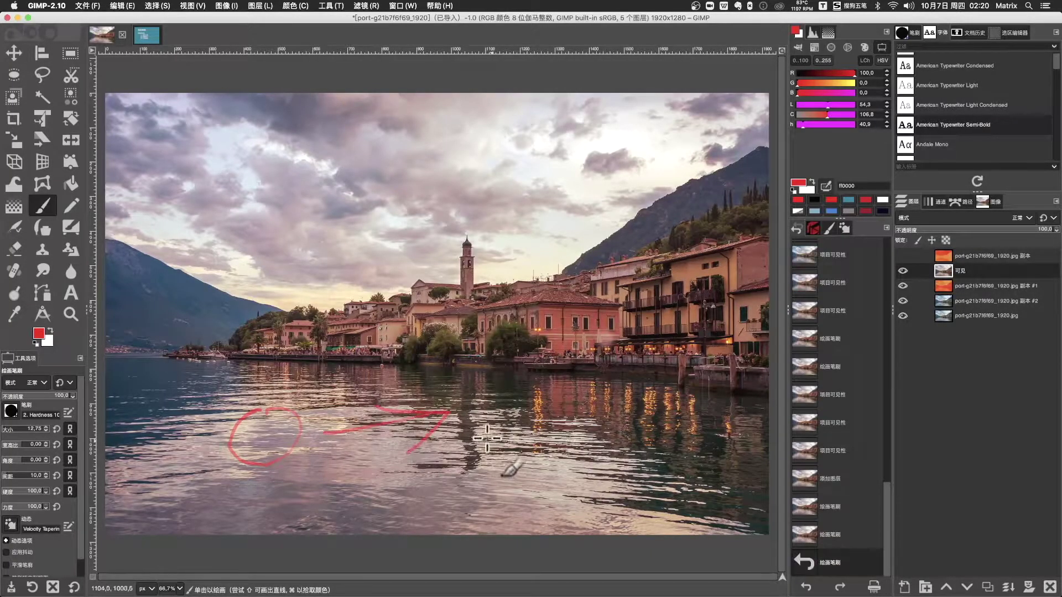
{"action": "left_click_drag", "start_coordinate": [494, 380], "coordinate": [493, 437]}
{"action": "left_click_drag", "start_coordinate": [561, 385], "coordinate": [608, 379]}
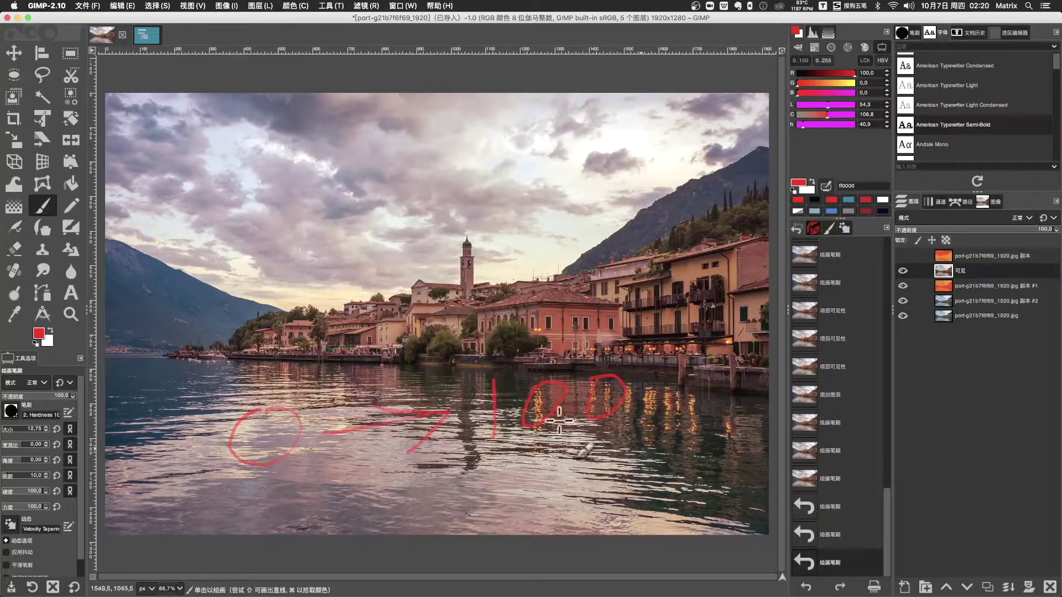
{"action": "left_click_drag", "start_coordinate": [372, 218], "coordinate": [373, 244]}
{"action": "left_click_drag", "start_coordinate": [406, 210], "coordinate": [451, 202]}
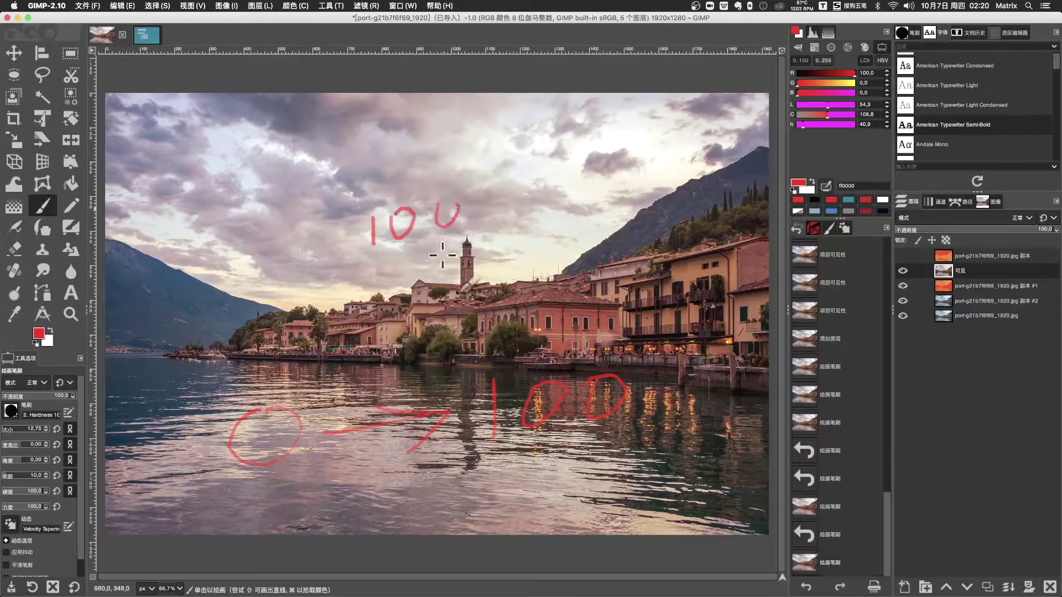
- Add short red tick marks at the left, right water and right hillside
{"action": "left_click_drag", "start_coordinate": [159, 298], "coordinate": [161, 322]}
{"action": "left_click_drag", "start_coordinate": [165, 371], "coordinate": [166, 407]}
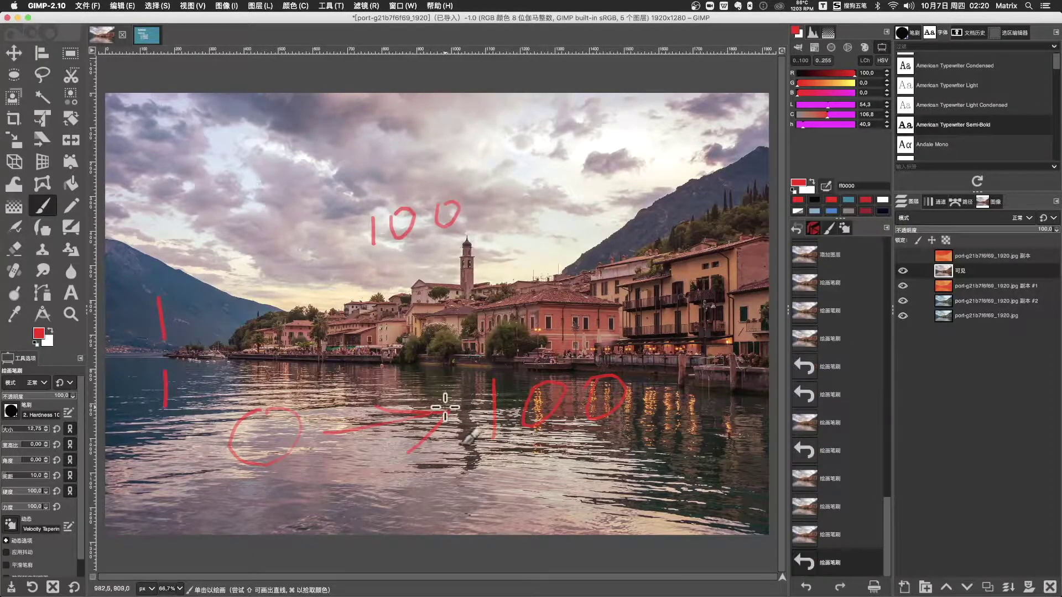
{"action": "left_click_drag", "start_coordinate": [744, 412], "coordinate": [748, 440]}
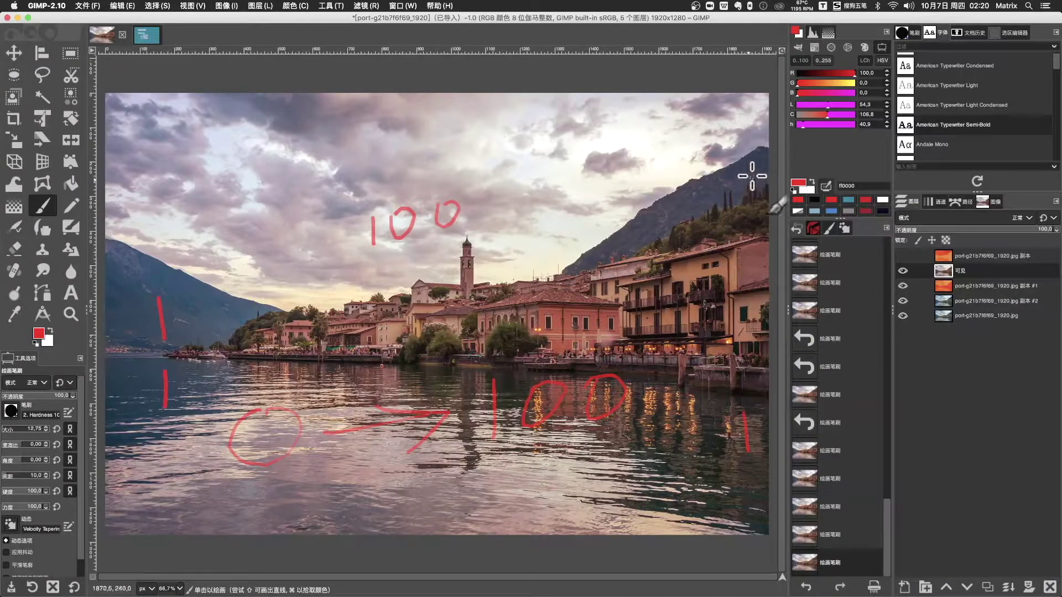
{"action": "left_click_drag", "start_coordinate": [750, 175], "coordinate": [752, 199]}
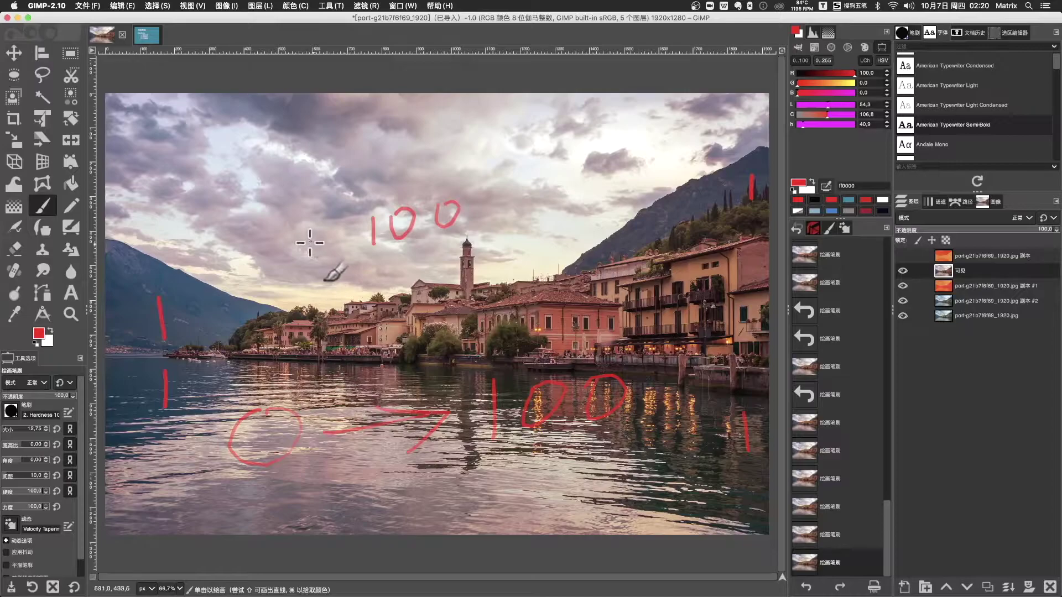
- Write the red numbers 50, 70, 10 and 80 on the sky and water
{"action": "mouse_move", "coordinate": [271, 228]}
{"action": "left_mouse_down"}
{"action": "mouse_move", "coordinate": [269, 257]}
{"action": "mouse_move", "coordinate": [305, 230]}
{"action": "left_mouse_up"}
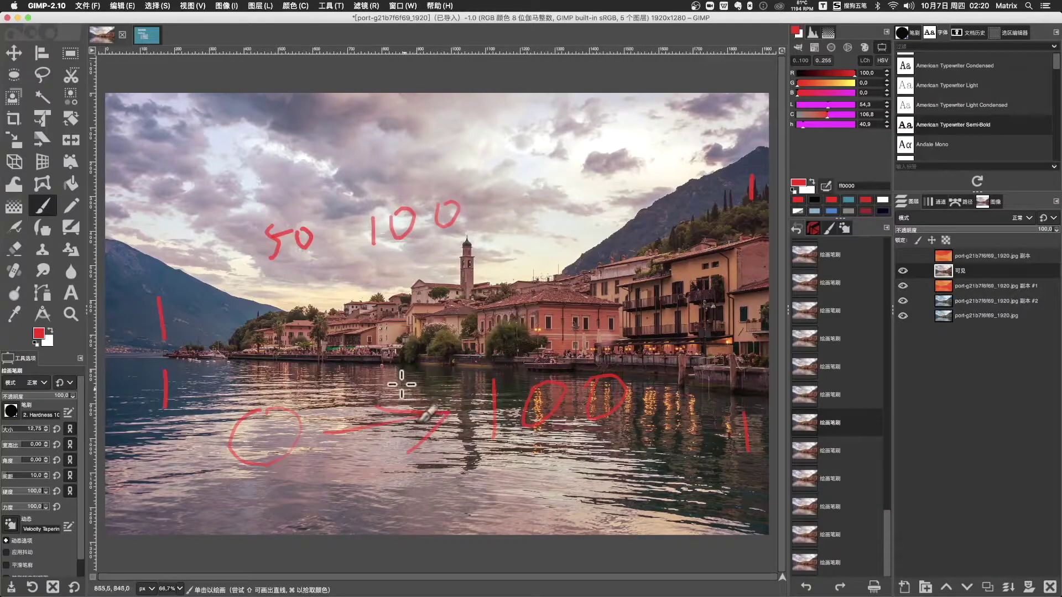
{"action": "mouse_move", "coordinate": [647, 437]}
{"action": "left_mouse_down"}
{"action": "mouse_move", "coordinate": [661, 464]}
{"action": "mouse_move", "coordinate": [679, 440]}
{"action": "left_mouse_up"}
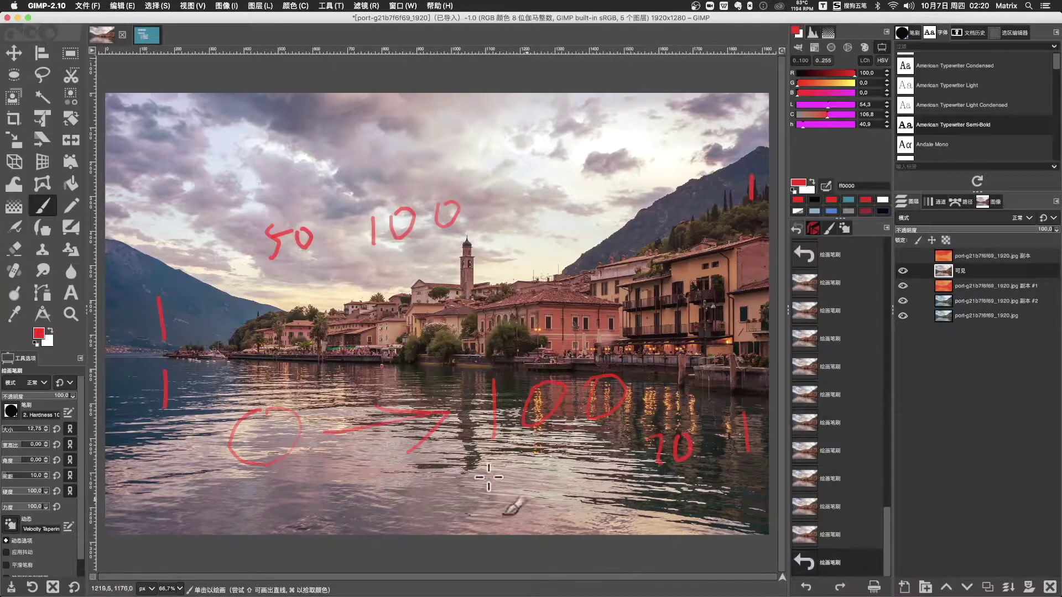
{"action": "left_click_drag", "start_coordinate": [474, 490], "coordinate": [488, 500]}
{"action": "left_click_drag", "start_coordinate": [523, 461], "coordinate": [520, 465]}
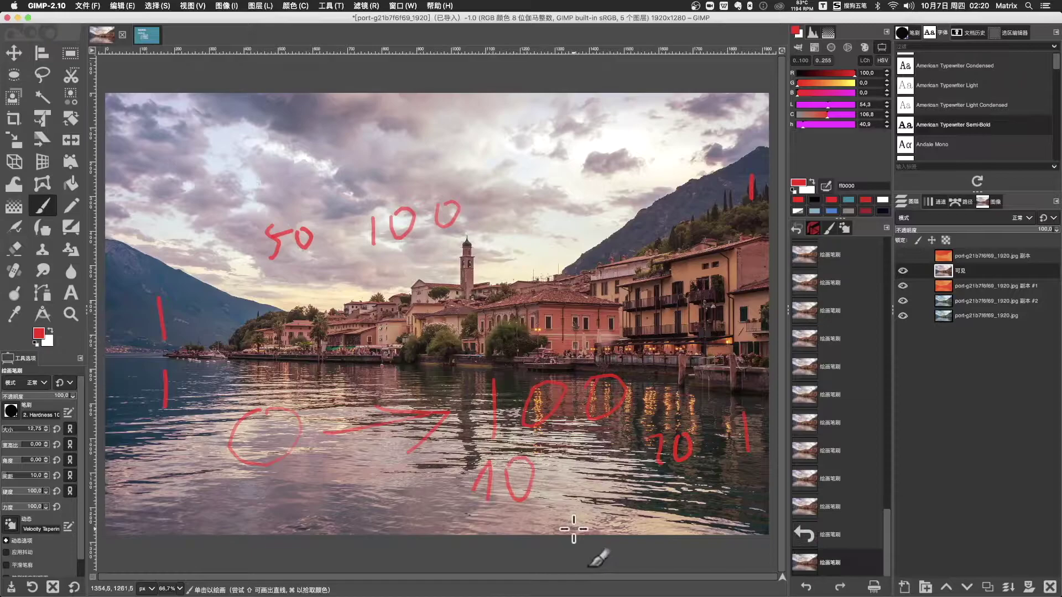
{"action": "left_click_drag", "start_coordinate": [438, 109], "coordinate": [427, 111]}
{"action": "left_click_drag", "start_coordinate": [470, 118], "coordinate": [468, 118]}
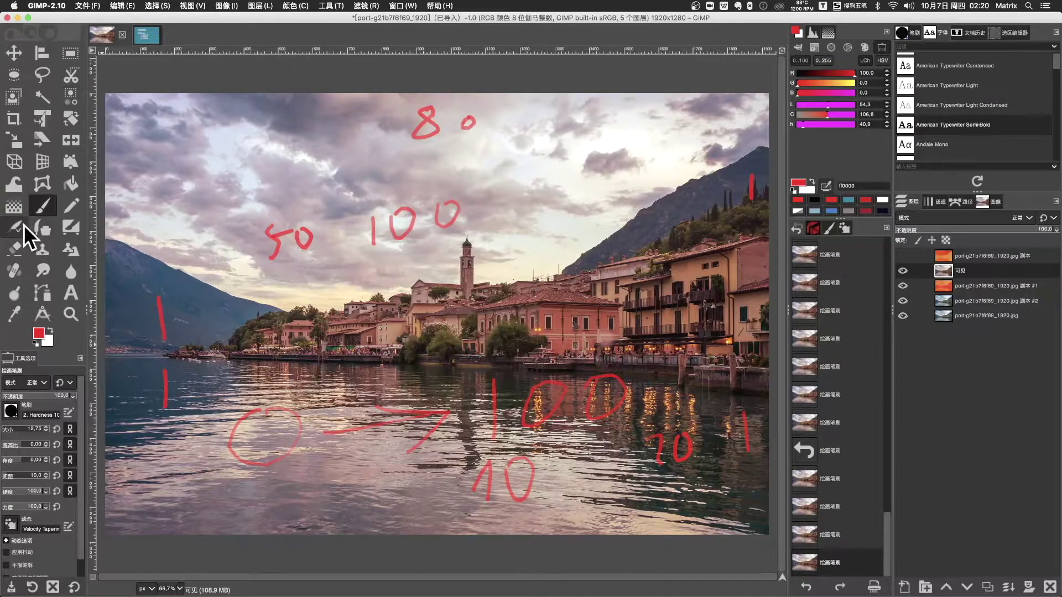
- Select the Gradient tool with the Full saturation spectrum gradient
{"action": "left_click", "coordinate": [17, 210]}
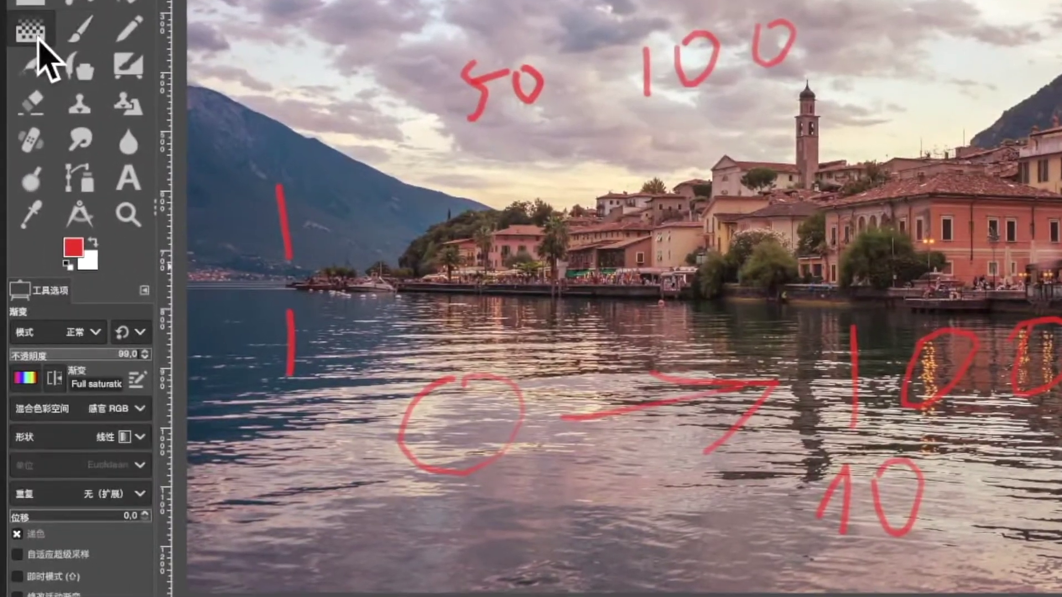
{"action": "left_click", "coordinate": [26, 378]}
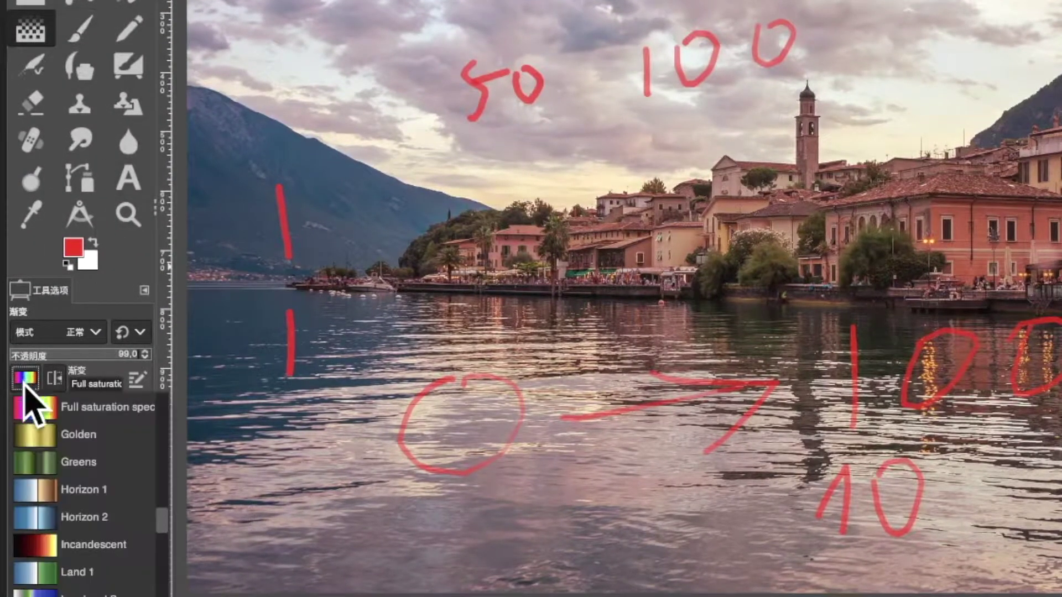
{"action": "scroll", "coordinate": [77, 569], "scroll_direction": "down", "scroll_amount": 2}
{"action": "scroll", "coordinate": [41, 517], "scroll_direction": "up", "scroll_amount": 5}
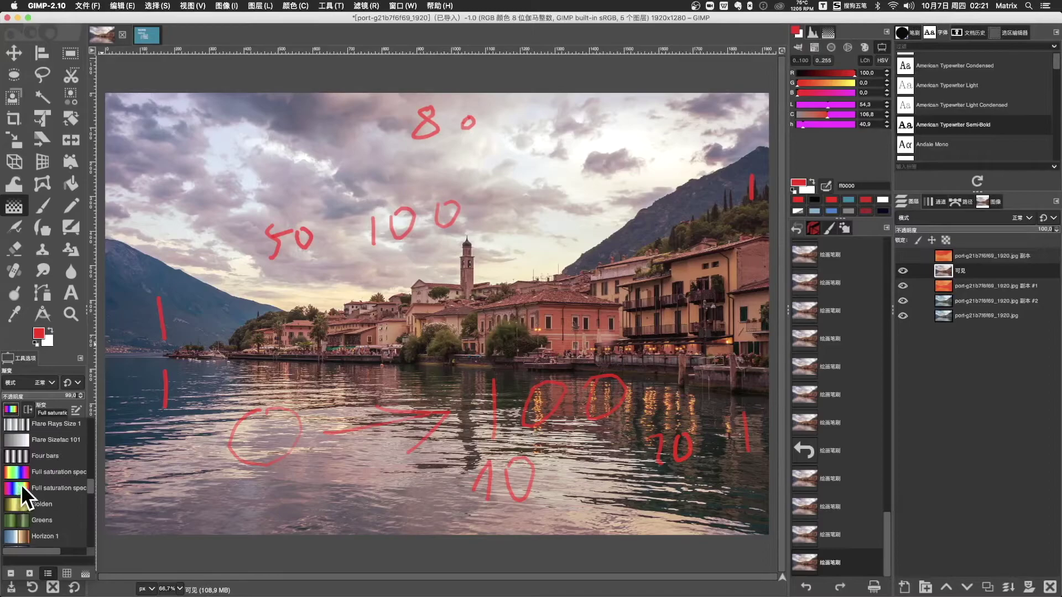
{"action": "left_click", "coordinate": [21, 485]}
- Fill a wide bottom-left strip of the photo with the spectrum gradient, left to right
{"action": "left_click", "coordinate": [69, 53]}
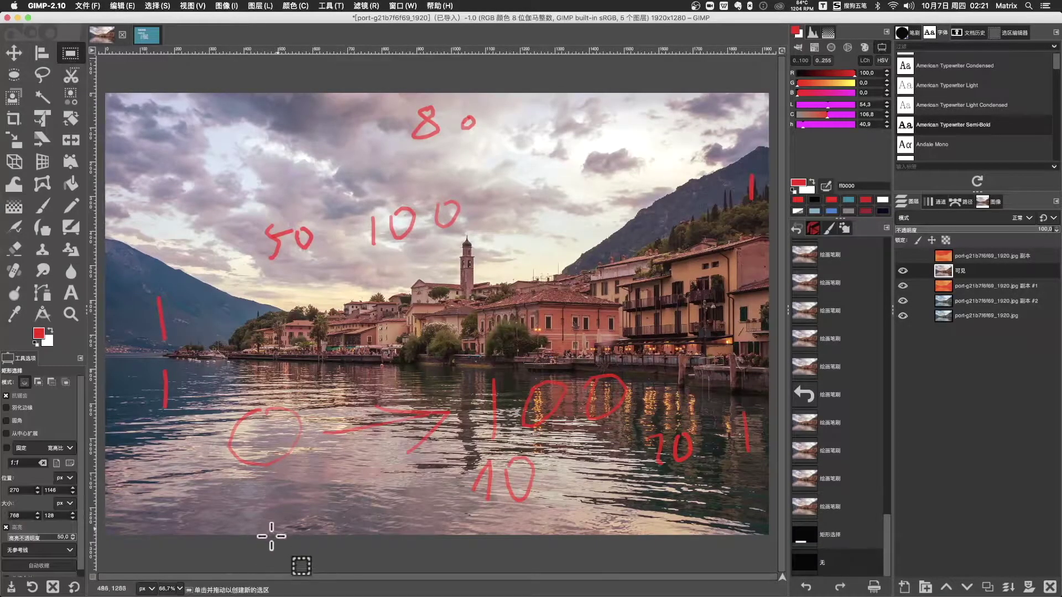
{"action": "left_click_drag", "start_coordinate": [159, 486], "coordinate": [478, 536]}
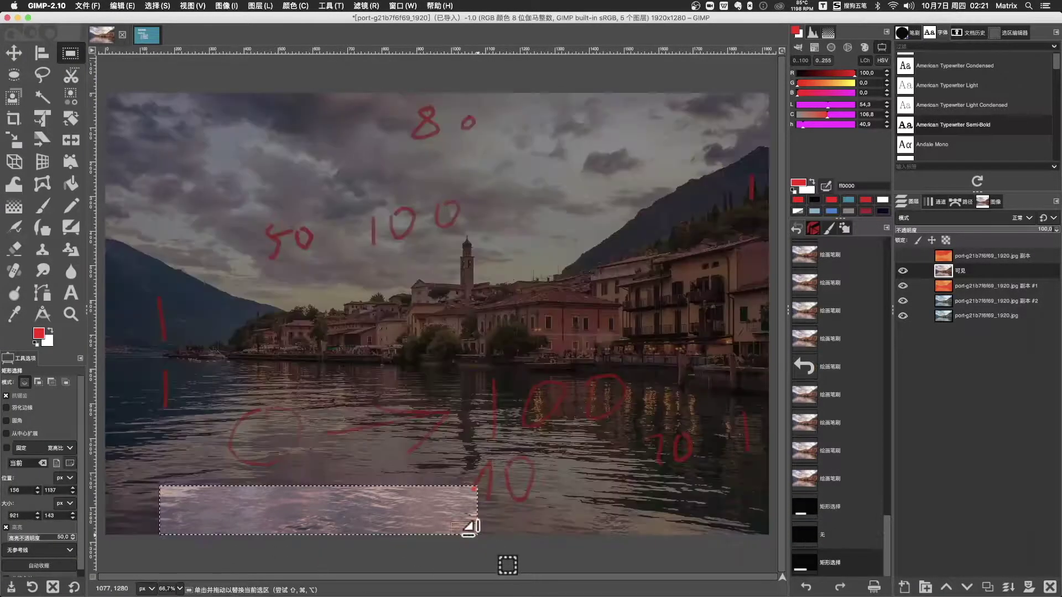
{"action": "left_click", "coordinate": [16, 210]}
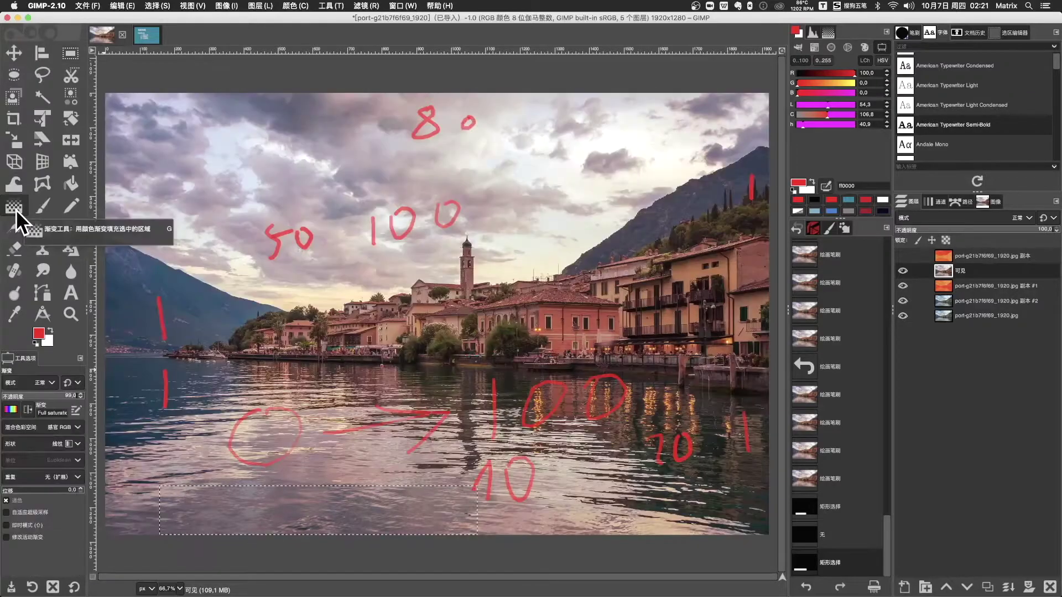
{"action": "left_click_drag", "start_coordinate": [160, 508], "coordinate": [478, 511]}
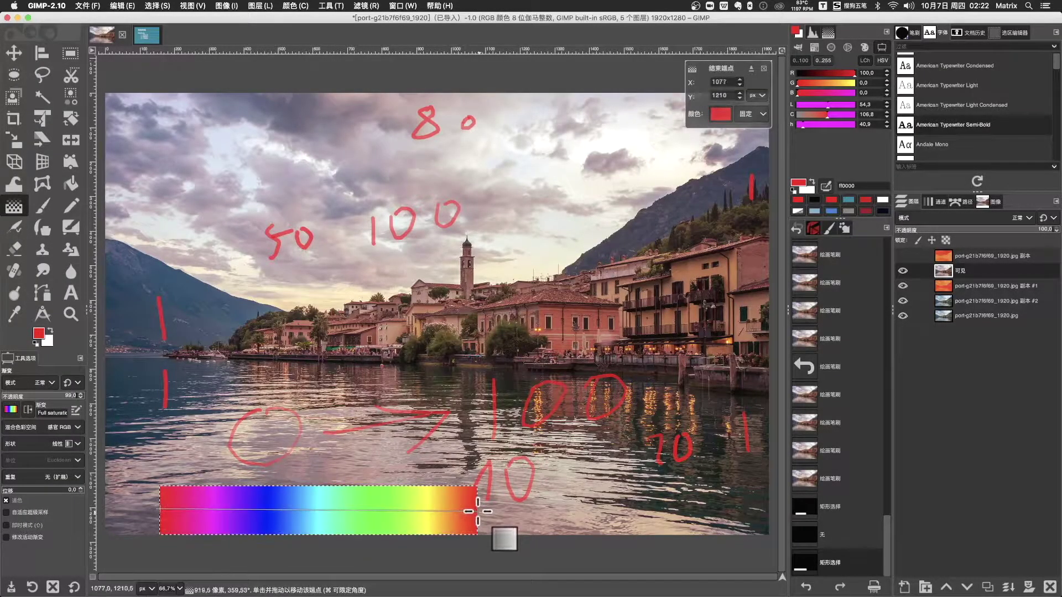
{"action": "key", "text": "ctrl+shift+a"}
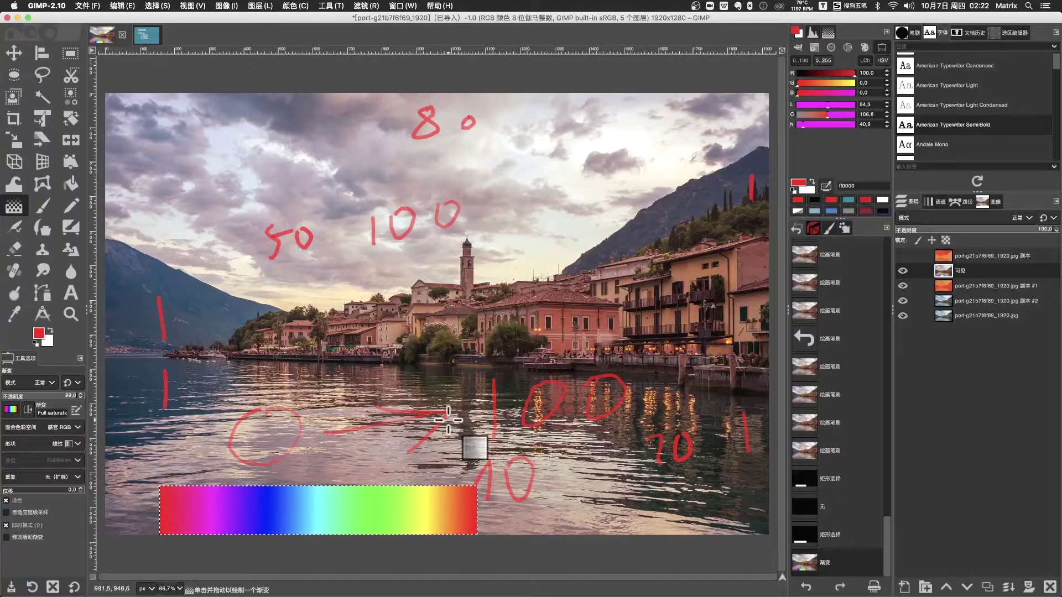
- With a black paintbrush, label the bar's ends 0 and 100 and draw an arrow across it
{"action": "key", "text": "p"}
{"action": "key", "text": "d"}
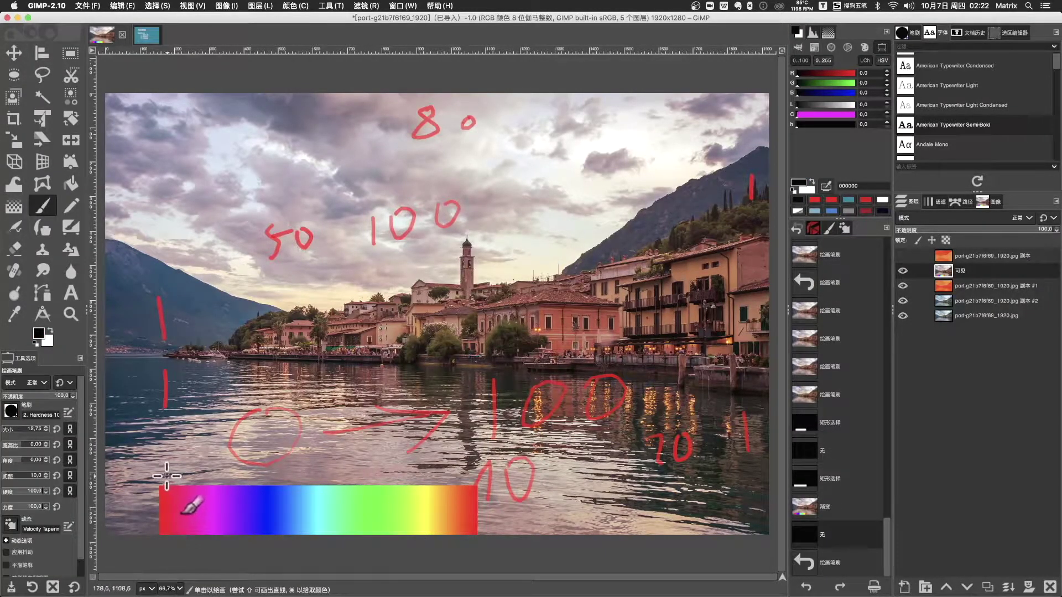
{"action": "left_click_drag", "start_coordinate": [175, 502], "coordinate": [181, 513]}
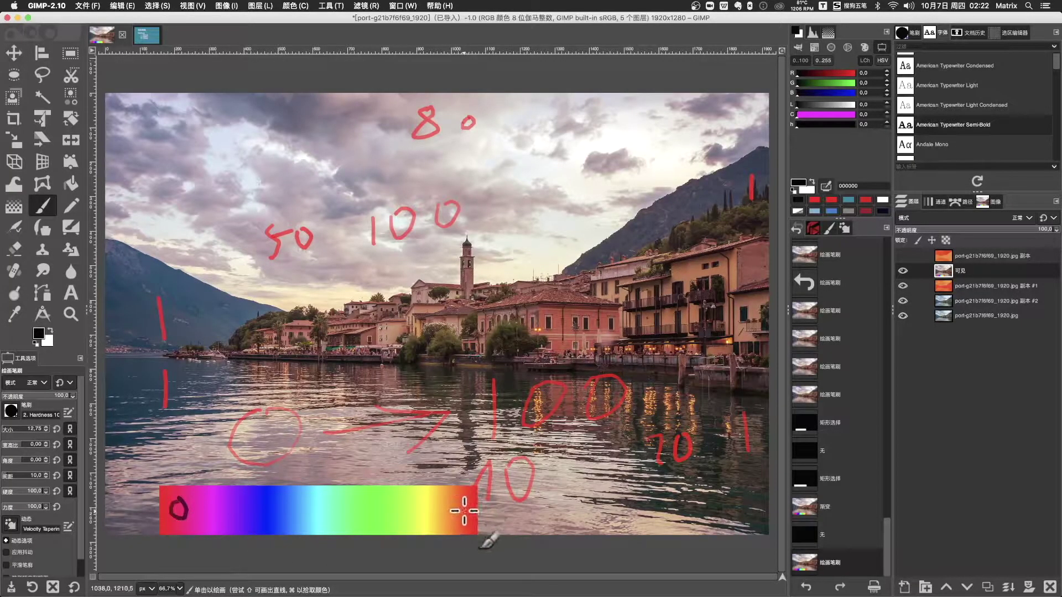
{"action": "mouse_move", "coordinate": [435, 500]}
{"action": "left_mouse_down"}
{"action": "mouse_move", "coordinate": [433, 530]}
{"action": "mouse_move", "coordinate": [450, 502]}
{"action": "mouse_move", "coordinate": [467, 502]}
{"action": "left_mouse_up"}
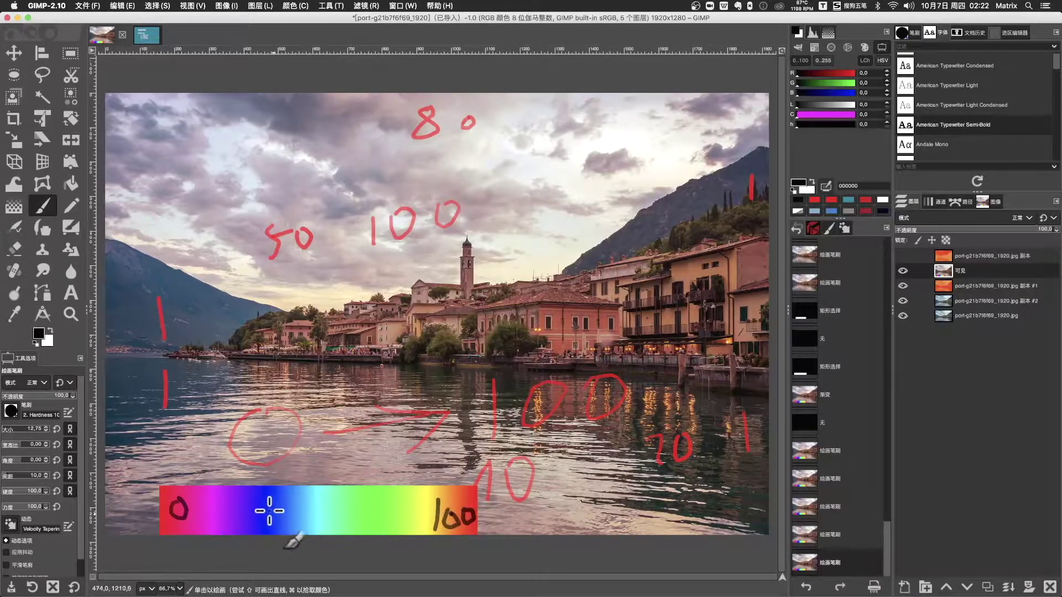
{"action": "mouse_move", "coordinate": [263, 513]}
{"action": "left_mouse_down"}
{"action": "mouse_move", "coordinate": [376, 514]}
{"action": "mouse_move", "coordinate": [349, 534]}
{"action": "left_mouse_up"}
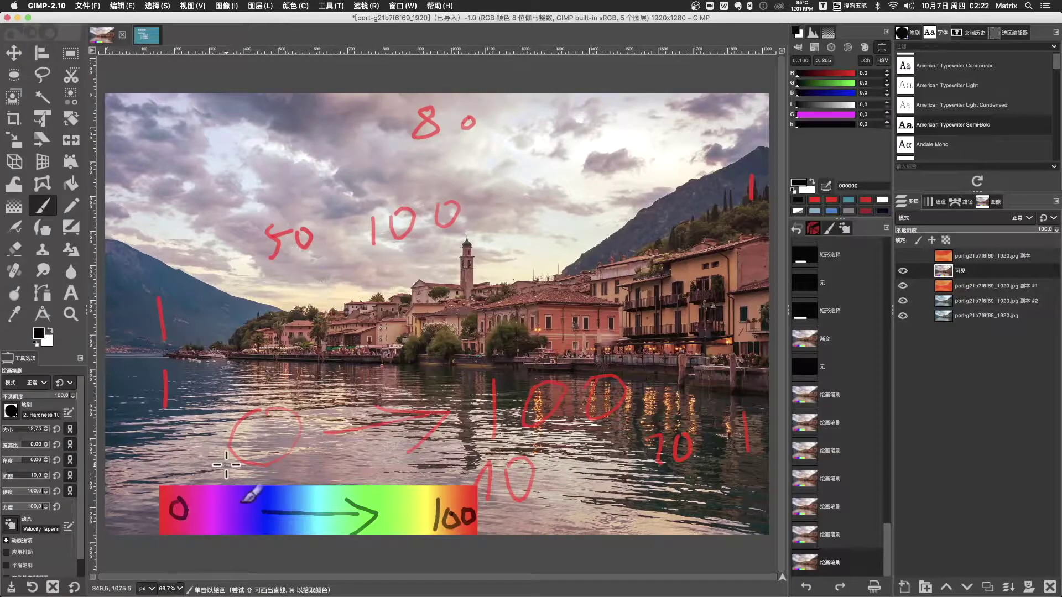
- Draw arrows from the numbers 0, 100, 50 and 80 down to the gradient bar
{"action": "left_click_drag", "start_coordinate": [178, 505], "coordinate": [180, 500]}
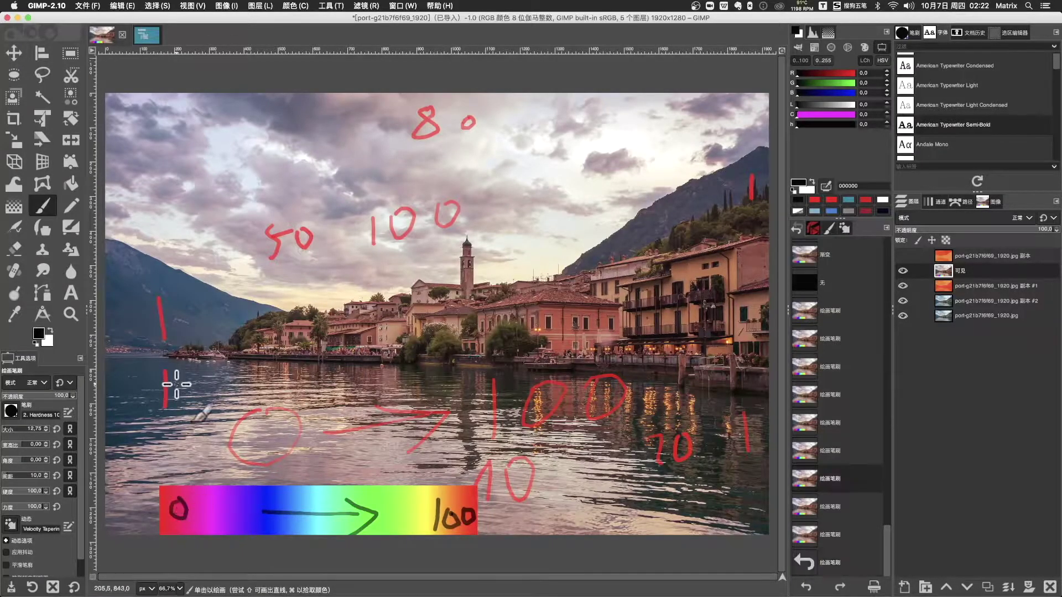
{"action": "left_click_drag", "start_coordinate": [173, 380], "coordinate": [192, 492]}
{"action": "left_click_drag", "start_coordinate": [176, 458], "coordinate": [198, 455]}
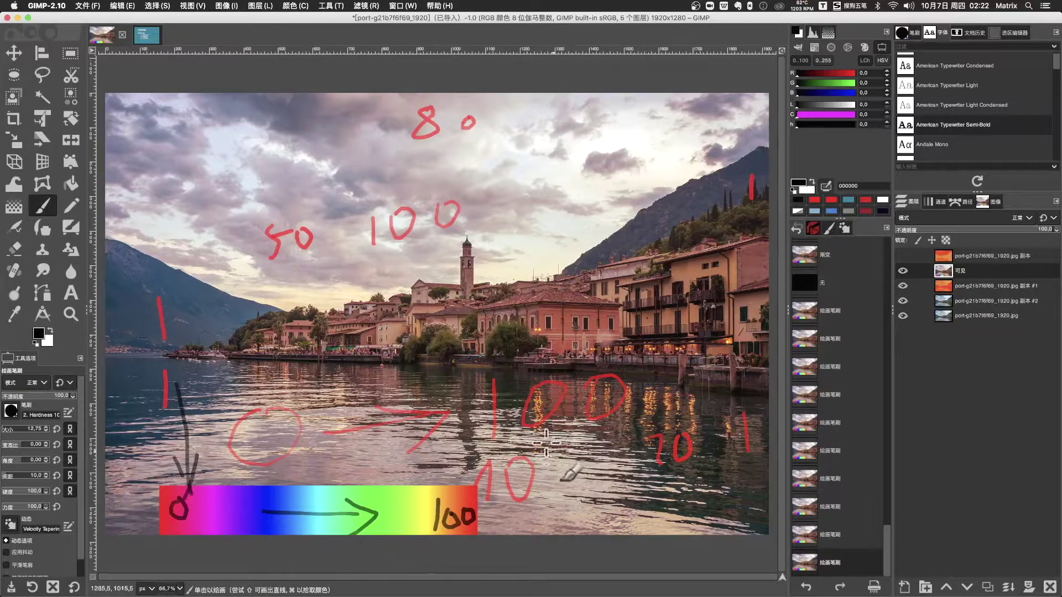
{"action": "mouse_move", "coordinate": [486, 423]}
{"action": "left_mouse_down"}
{"action": "mouse_move", "coordinate": [452, 492]}
{"action": "mouse_move", "coordinate": [474, 466]}
{"action": "left_mouse_up"}
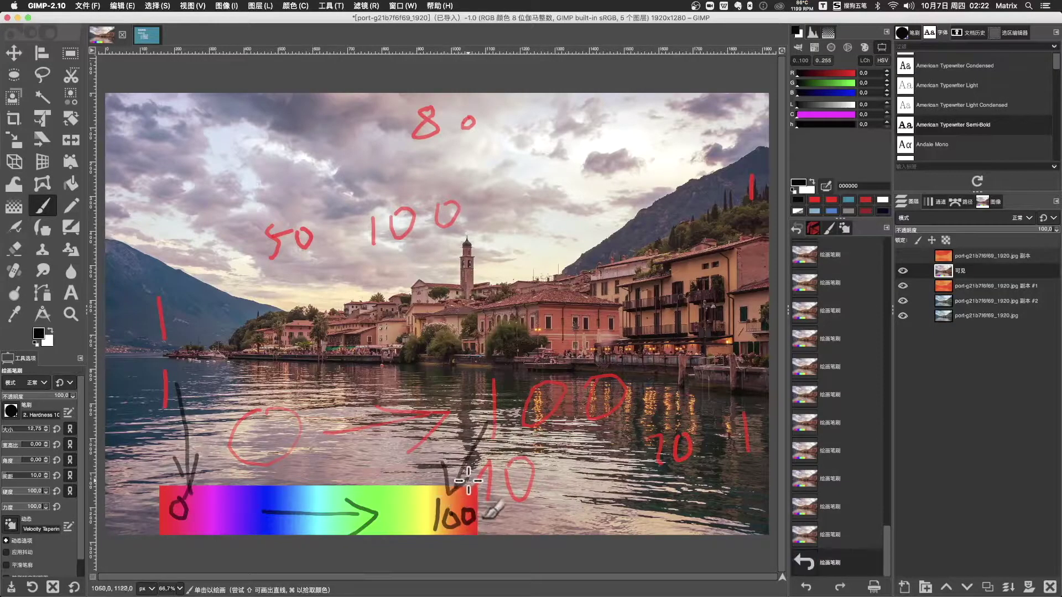
{"action": "mouse_move", "coordinate": [295, 259]}
{"action": "left_mouse_down"}
{"action": "mouse_move", "coordinate": [305, 482]}
{"action": "mouse_move", "coordinate": [332, 467]}
{"action": "left_mouse_up"}
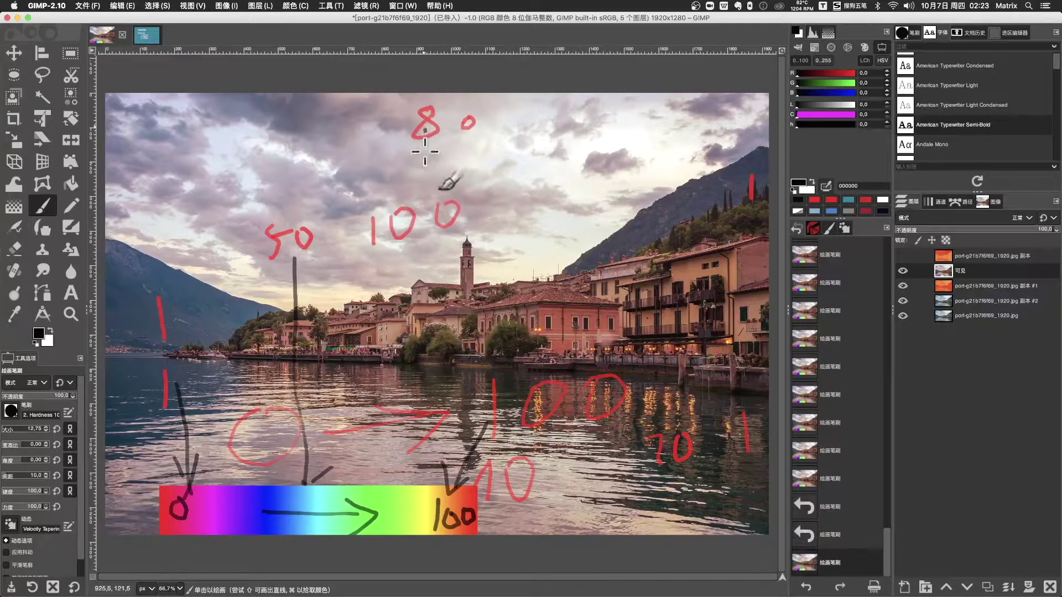
{"action": "left_click_drag", "start_coordinate": [424, 130], "coordinate": [411, 259]}
{"action": "left_click_drag", "start_coordinate": [358, 449], "coordinate": [368, 481]}
{"action": "left_click_drag", "start_coordinate": [388, 459], "coordinate": [359, 491]}
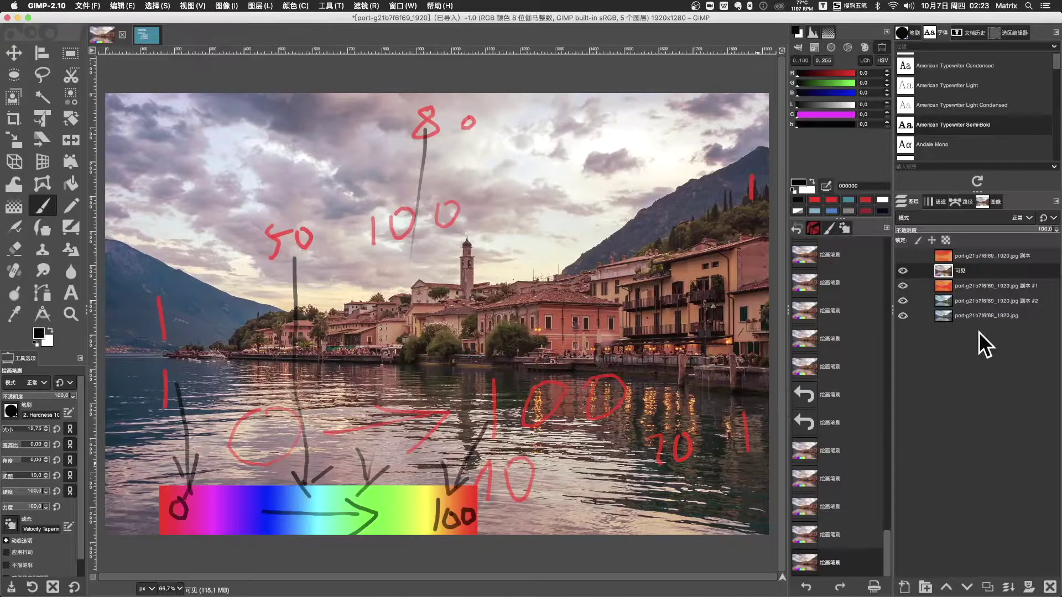
{"action": "left_click", "coordinate": [968, 320]}
- Create a new image from the clean photo, duplicate its layer, and set FG red, BG yellow-orange
{"action": "key", "text": "ctrl+shift+v"}
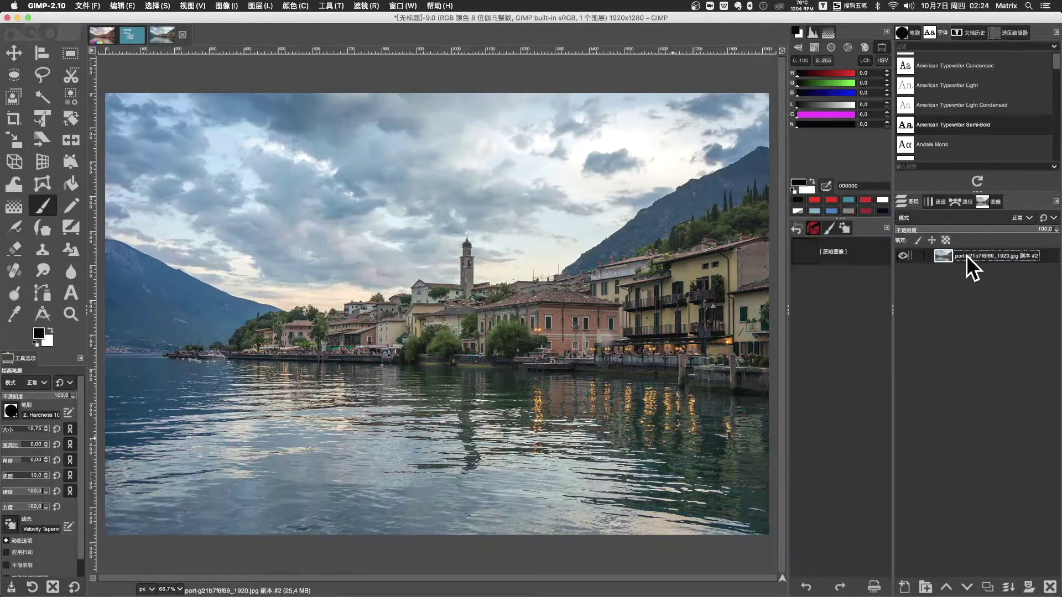
{"action": "left_click", "coordinate": [985, 588]}
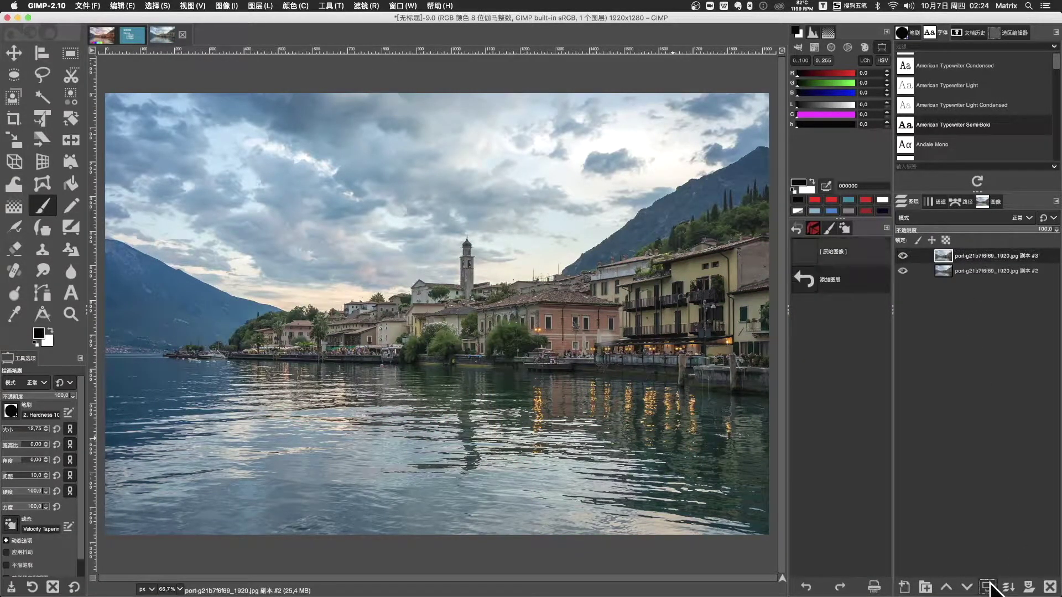
{"action": "left_click", "coordinate": [39, 332]}
{"action": "left_click_drag", "start_coordinate": [624, 100], "coordinate": [558, 163]}
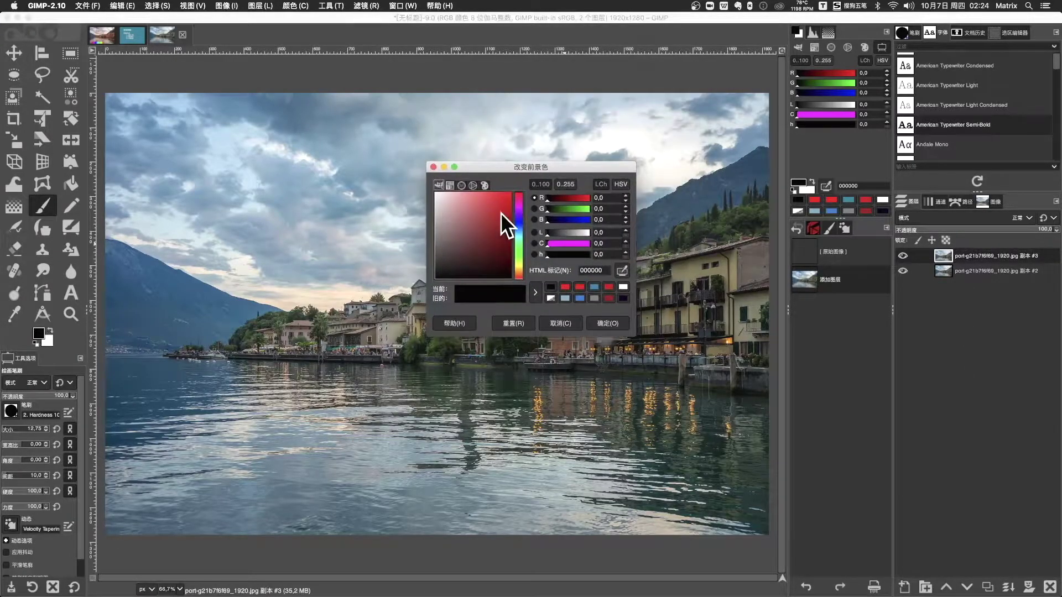
{"action": "left_click", "coordinate": [505, 198]}
{"action": "left_click", "coordinate": [47, 341]}
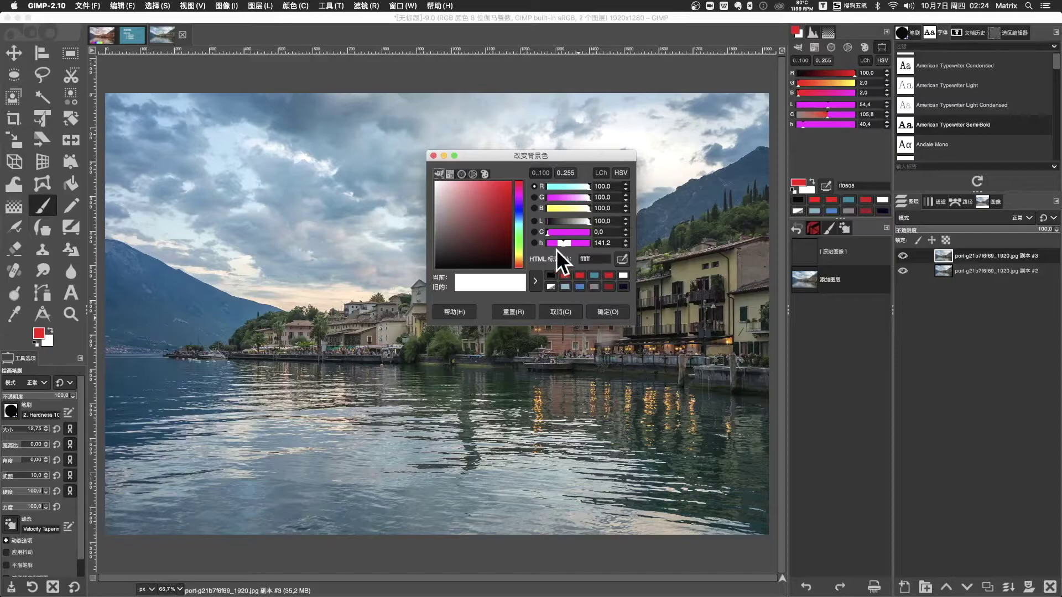
{"action": "left_click_drag", "start_coordinate": [521, 211], "coordinate": [519, 252]}
{"action": "key", "text": "Return"}
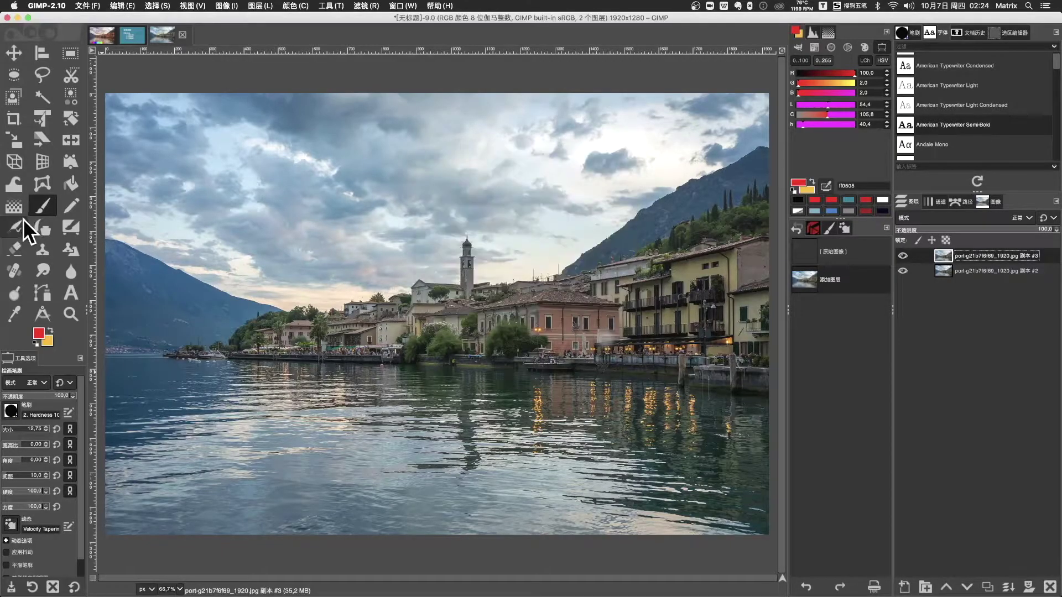
- Choose the Gradient tool with the FG to BG gradient
{"action": "left_click", "coordinate": [16, 210]}
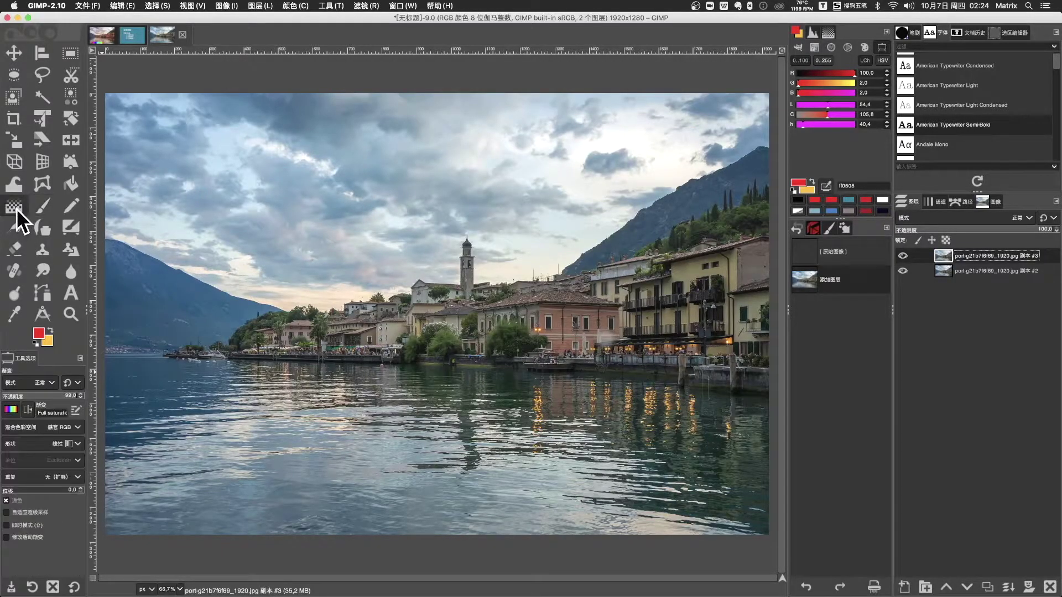
{"action": "left_click", "coordinate": [9, 410]}
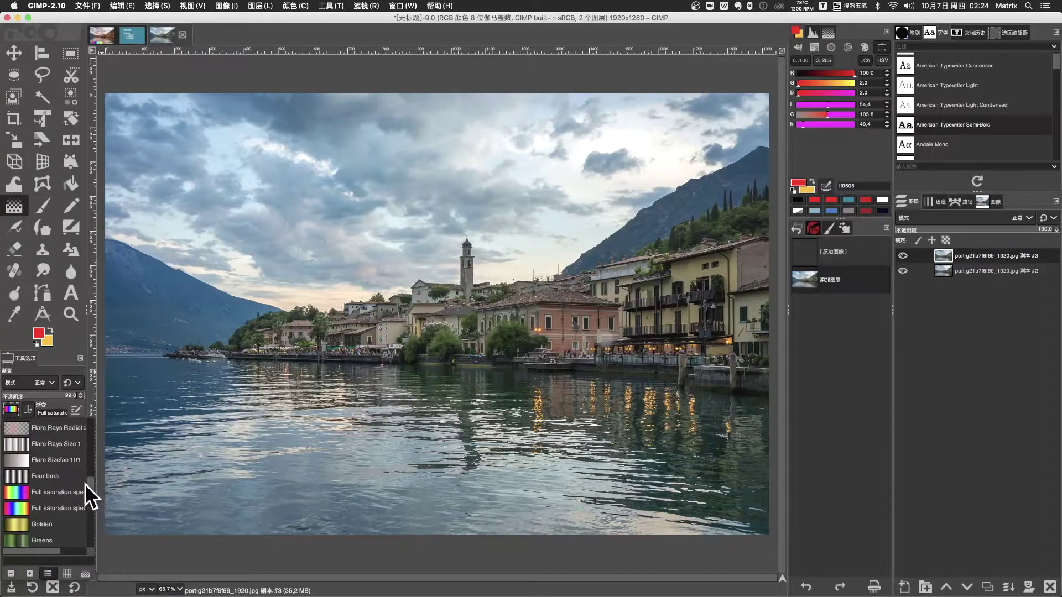
{"action": "left_click_drag", "start_coordinate": [85, 484], "coordinate": [95, 424]}
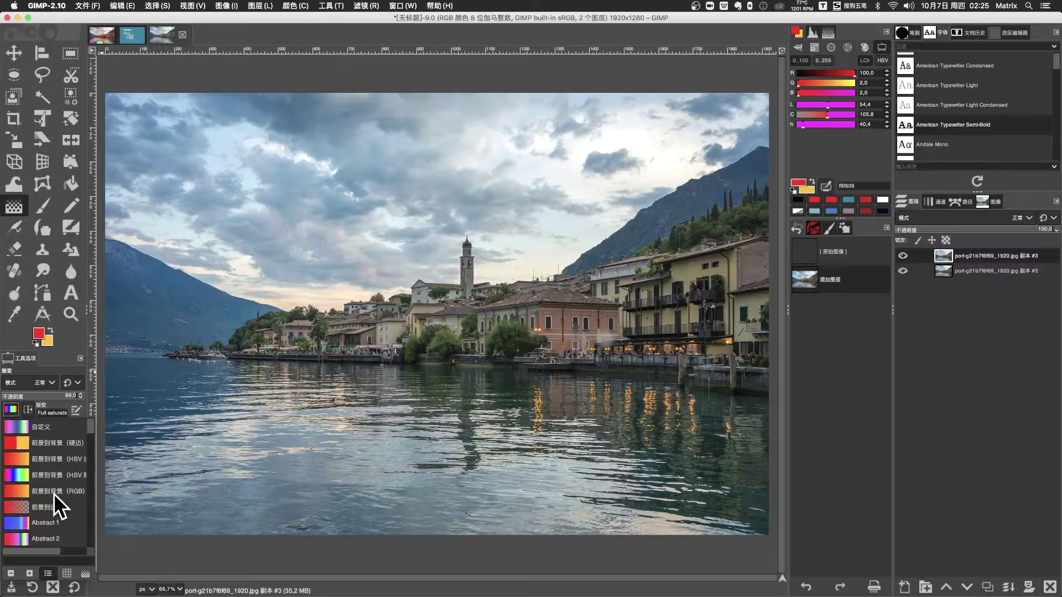
{"action": "double_click", "coordinate": [54, 492]}
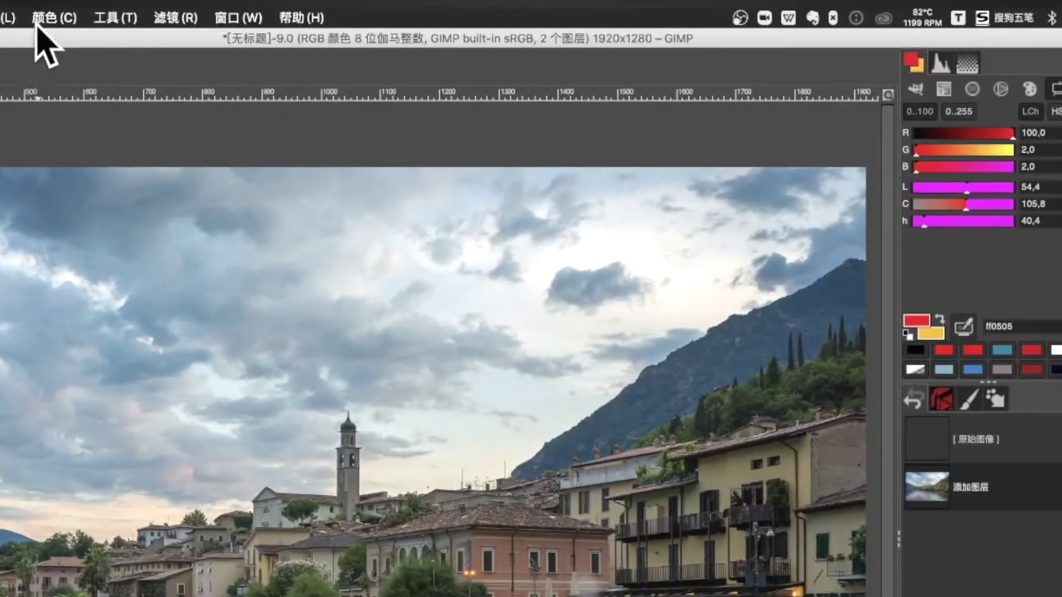
{"action": "left_click", "coordinate": [37, 24]}
{"action": "mouse_move", "coordinate": [66, 320]}
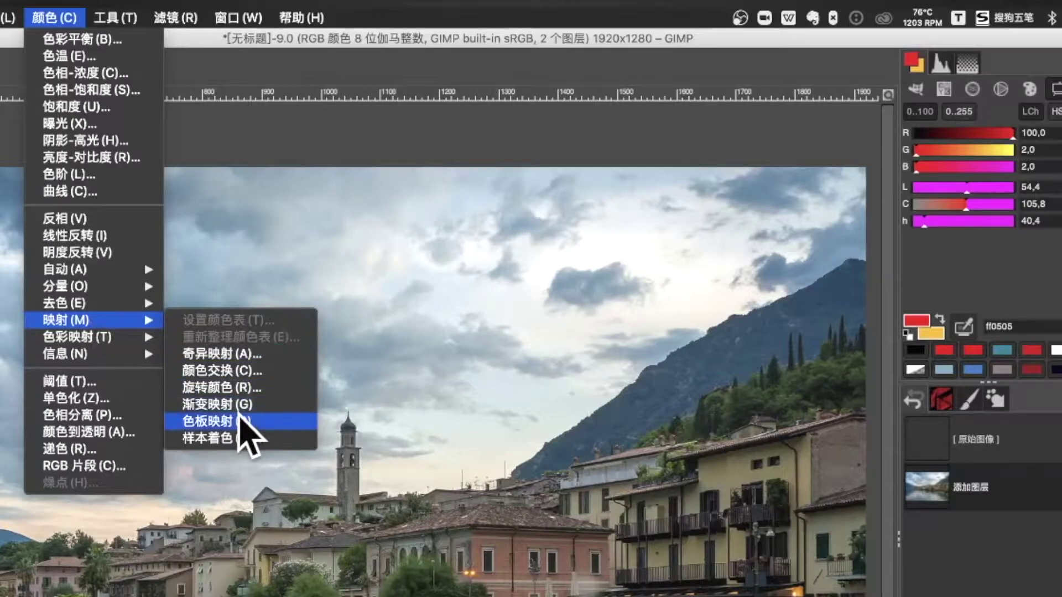
- Apply Colors > Map > Gradient Map to the top duplicate layer
{"action": "left_click", "coordinate": [245, 405]}
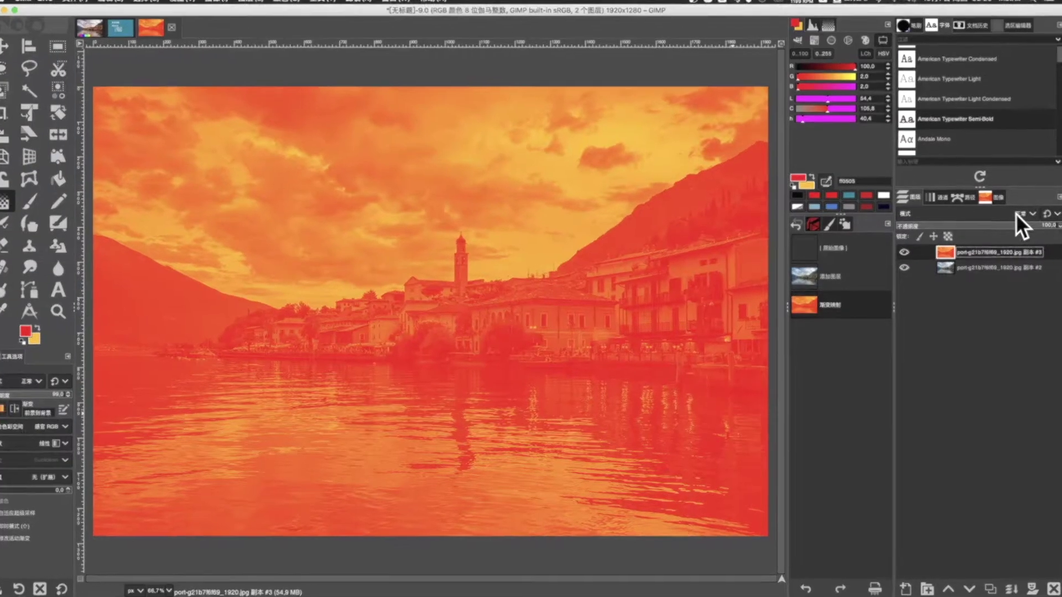
- Try Screen, darkening and burn blend modes on the gradient-map layer
{"action": "left_click", "coordinate": [1015, 217]}
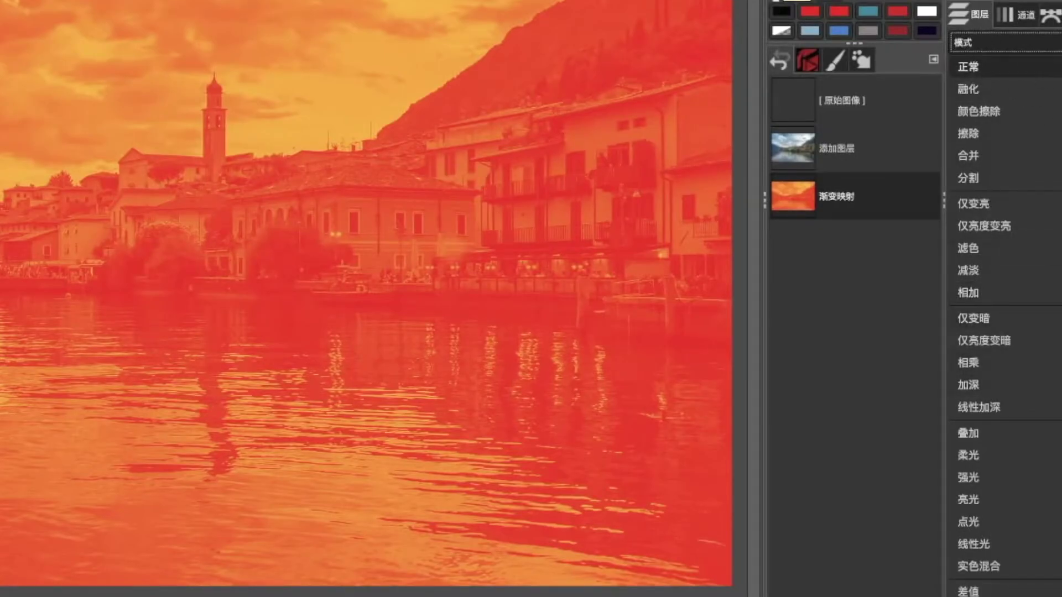
{"action": "left_click", "coordinate": [996, 66]}
{"action": "left_click", "coordinate": [996, 43]}
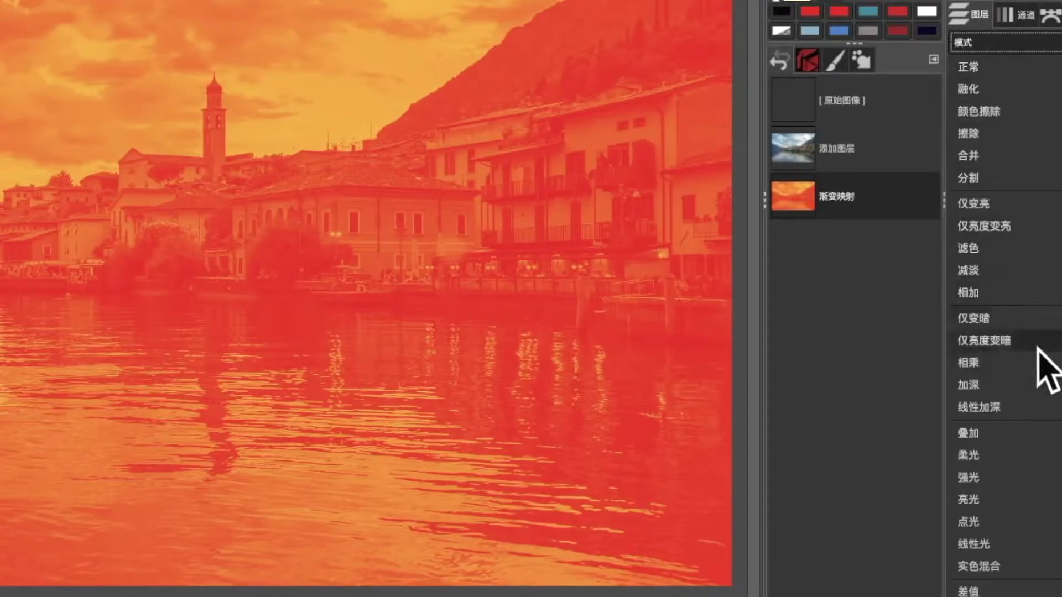
{"action": "left_click", "coordinate": [1059, 248]}
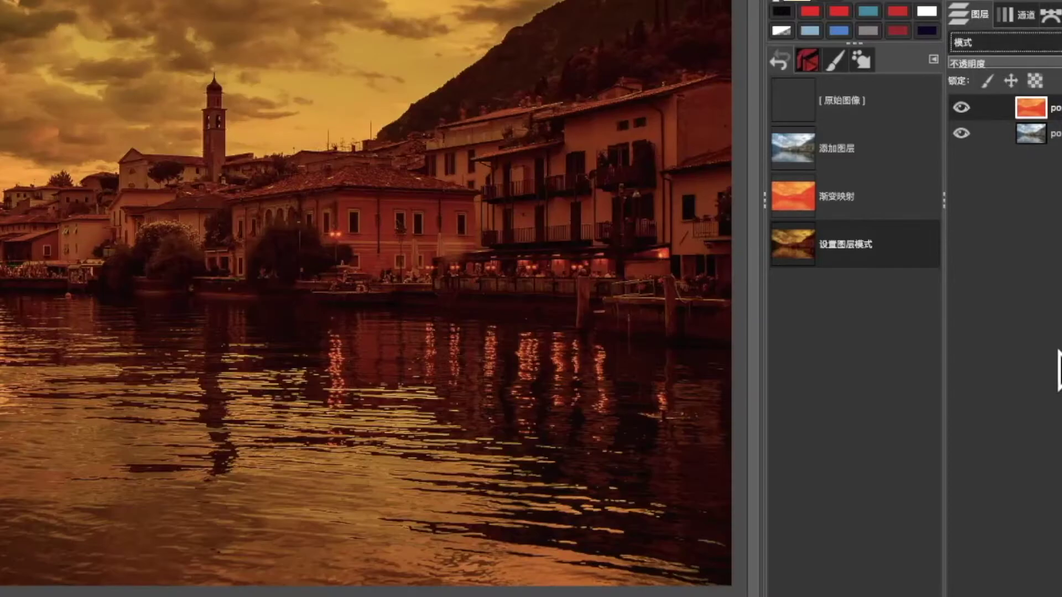
{"action": "left_click", "coordinate": [1057, 382]}
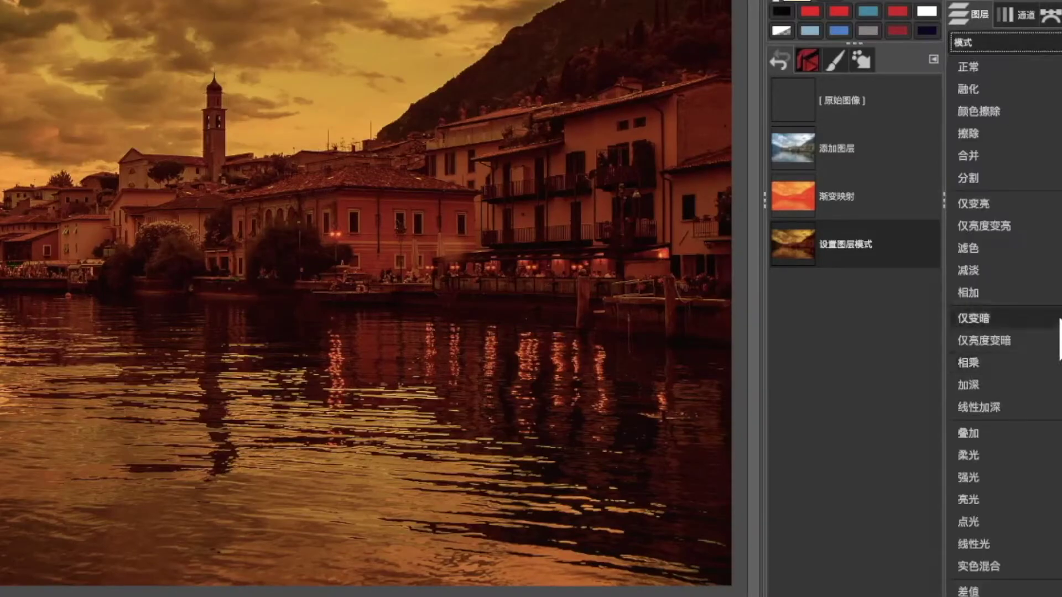
{"action": "left_click", "coordinate": [1054, 383]}
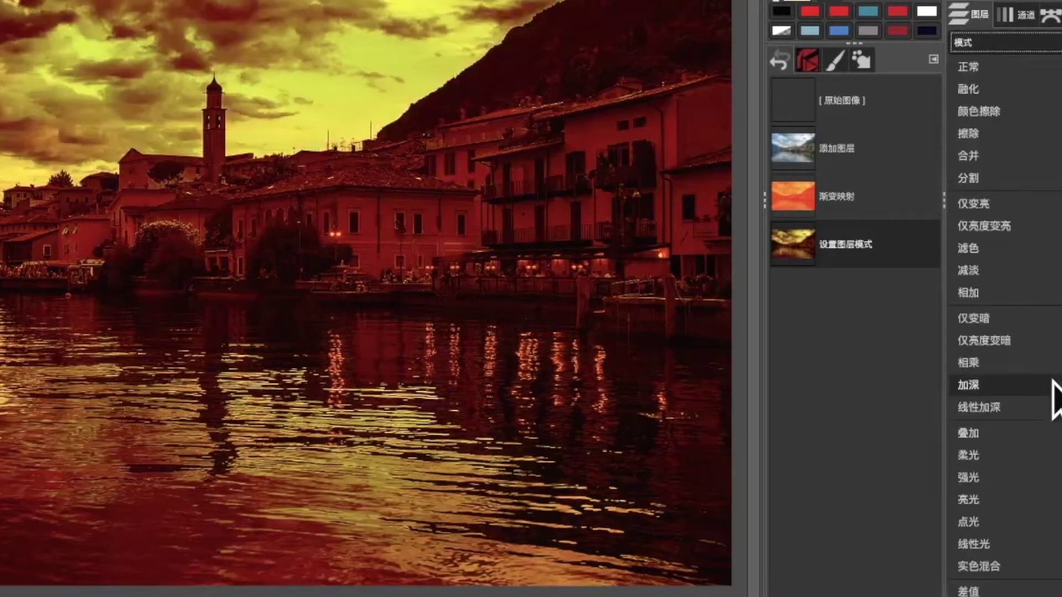
{"action": "left_click", "coordinate": [1058, 407]}
{"action": "left_click", "coordinate": [1060, 426]}
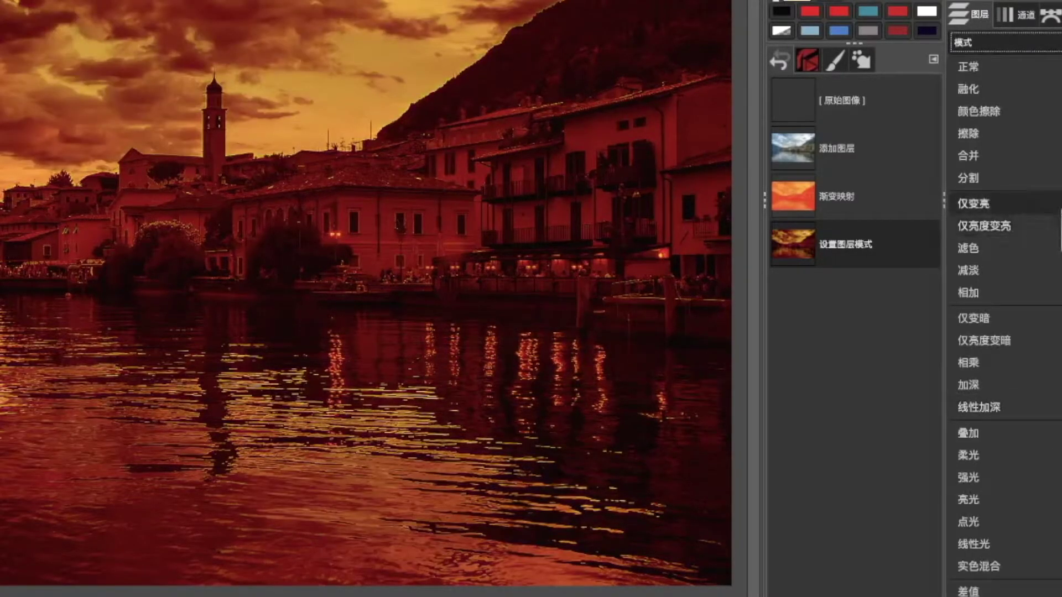
{"action": "left_click", "coordinate": [1059, 232]}
- After trying Screen and Addition, set the layer to Overlay and hide it
{"action": "left_click", "coordinate": [1024, 237]}
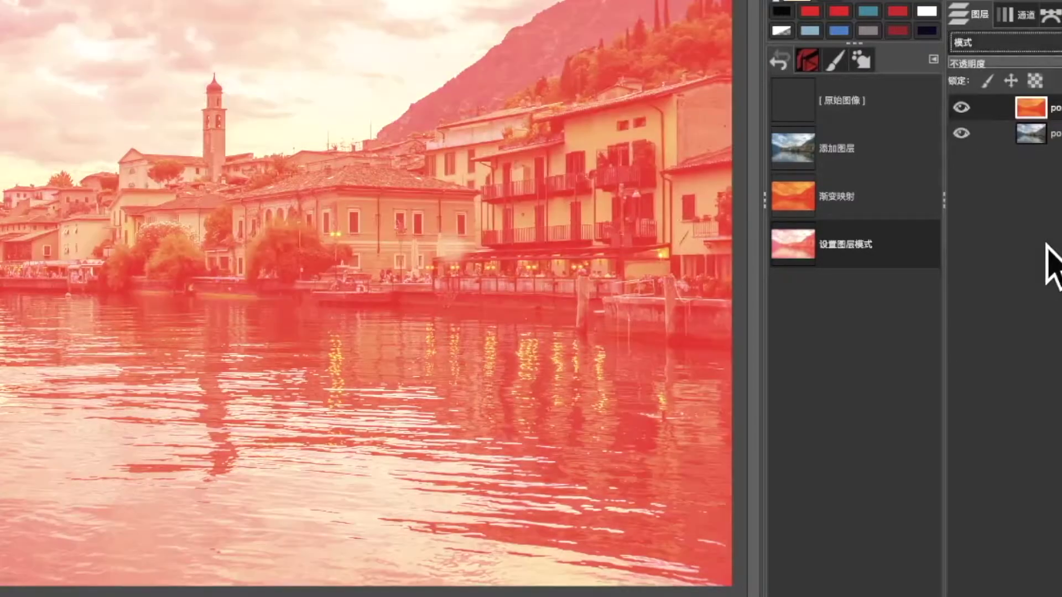
{"action": "left_click", "coordinate": [1051, 260]}
{"action": "left_click", "coordinate": [1044, 291]}
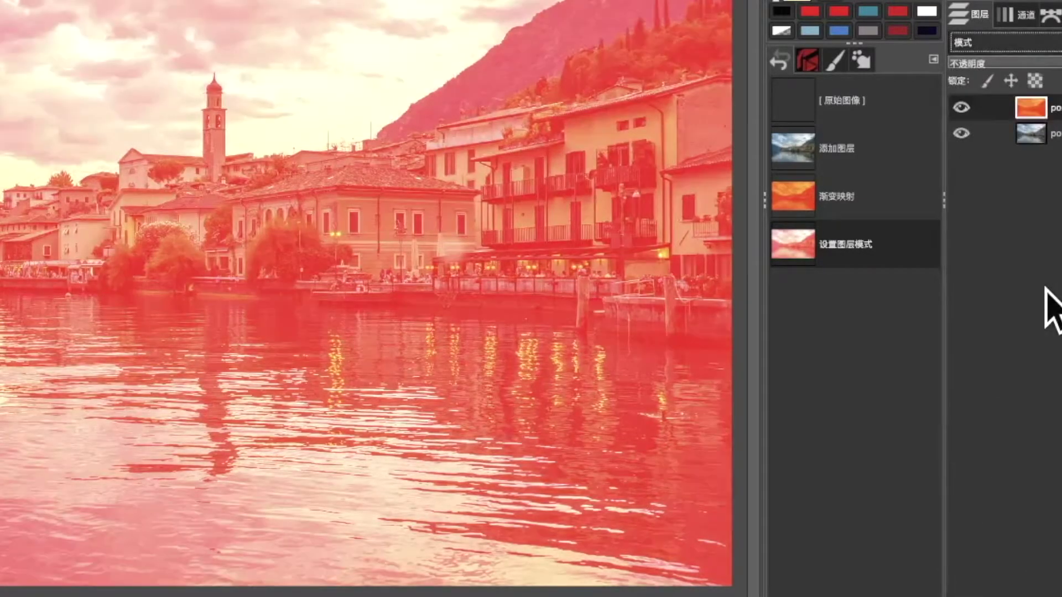
{"action": "left_click", "coordinate": [1054, 289]}
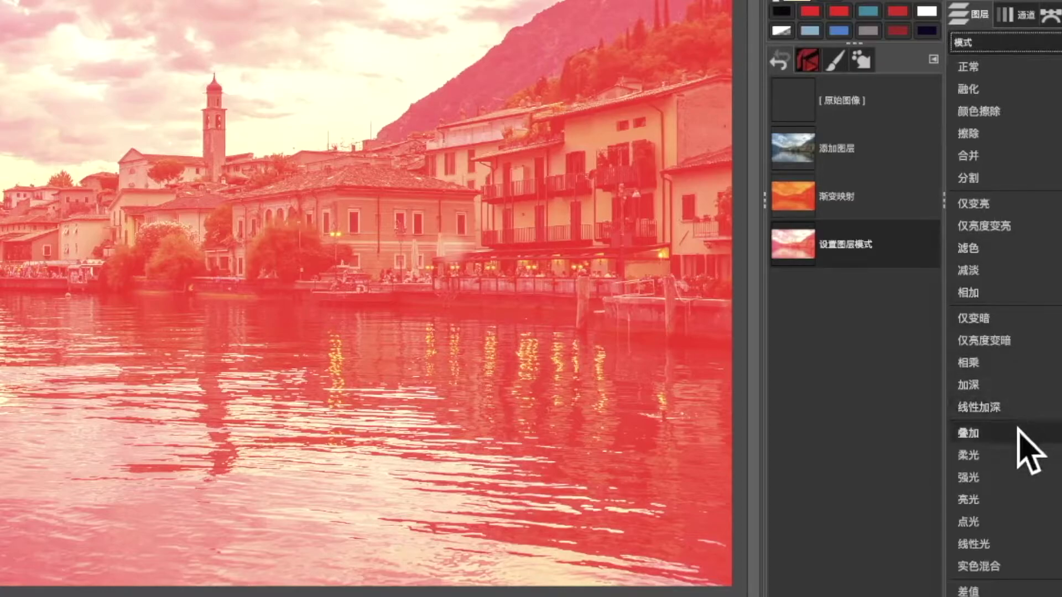
{"action": "left_click", "coordinate": [967, 438]}
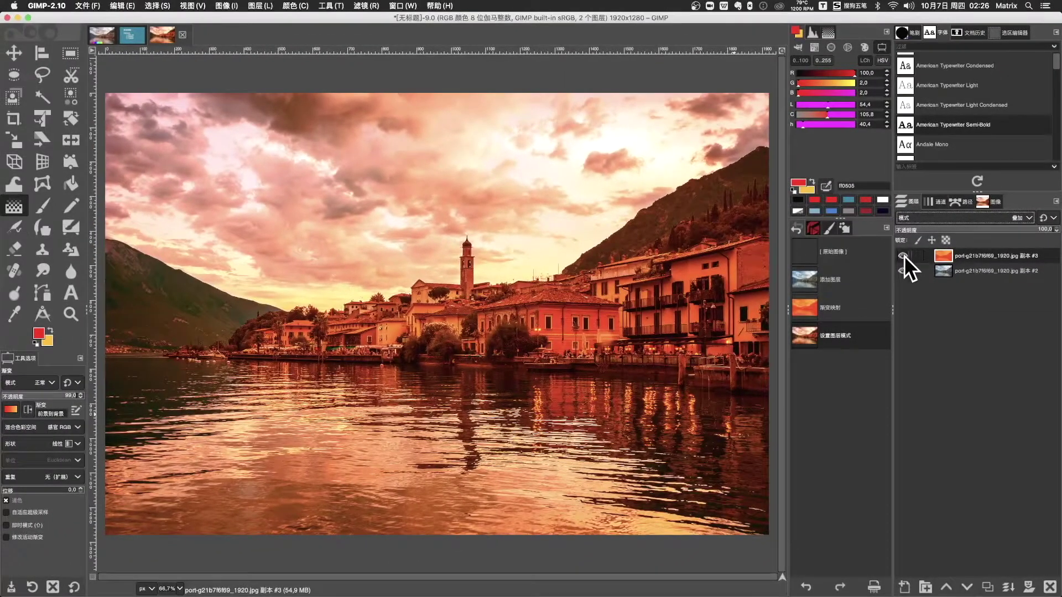
{"action": "left_click", "coordinate": [904, 255]}
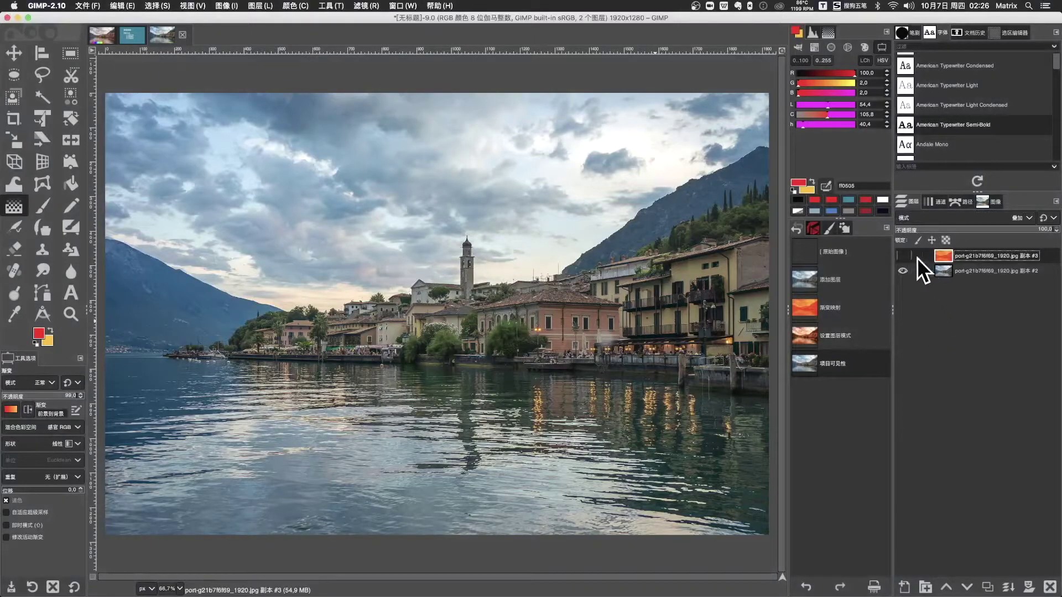
- Set the Overlay gradient layer to 69.5 opacity, hide it, and select the original photo layer
{"action": "left_click", "coordinate": [903, 256]}
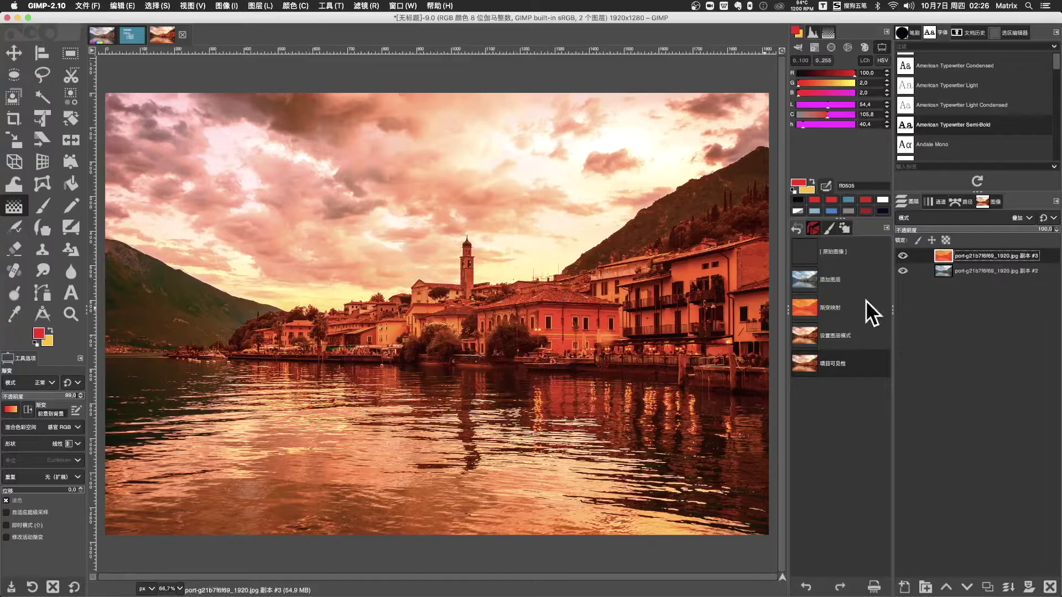
{"action": "left_click", "coordinate": [1049, 224]}
{"action": "mouse_move", "coordinate": [963, 226]}
{"action": "left_mouse_down"}
{"action": "mouse_move", "coordinate": [906, 231]}
{"action": "mouse_move", "coordinate": [1004, 229]}
{"action": "left_mouse_up"}
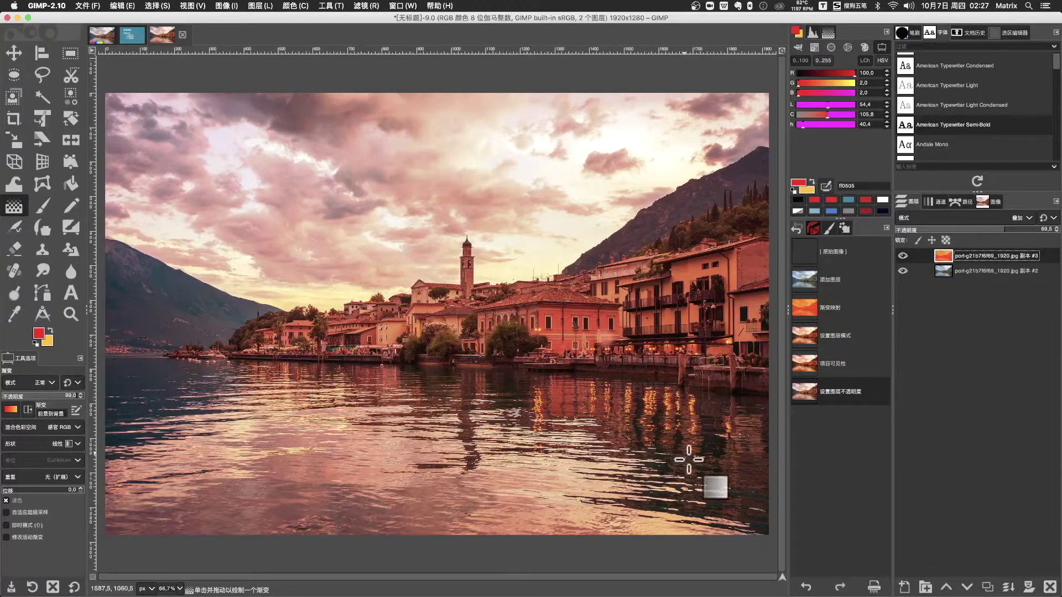
{"action": "left_click", "coordinate": [902, 255]}
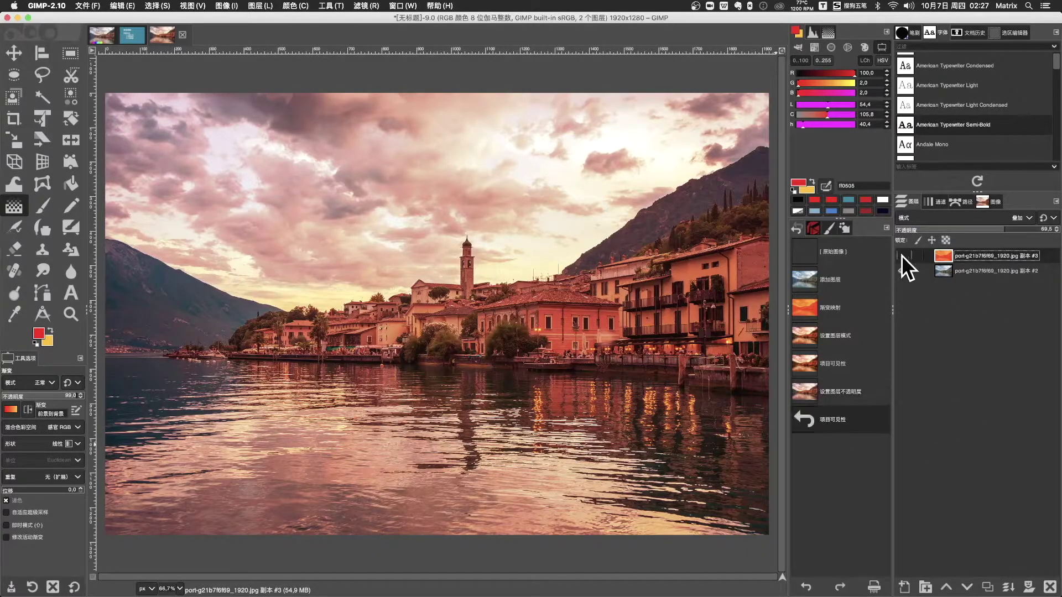
{"action": "left_click", "coordinate": [978, 272]}
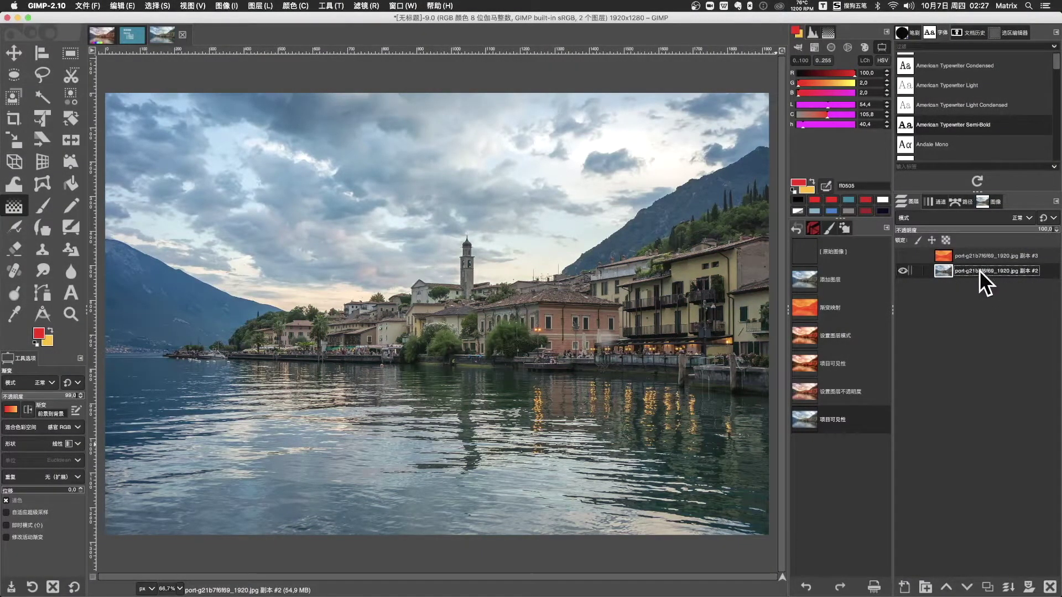
- Duplicate the photo layer and trace the sky along the mountain ridge and rooftops with Free Select
{"action": "left_click", "coordinate": [987, 587]}
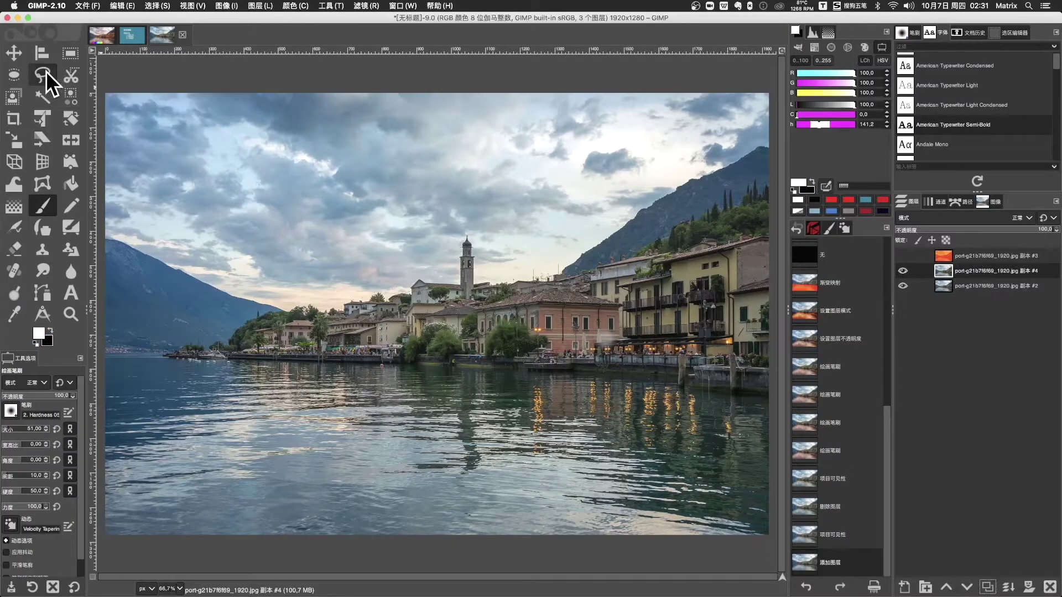
{"action": "left_click", "coordinate": [45, 71]}
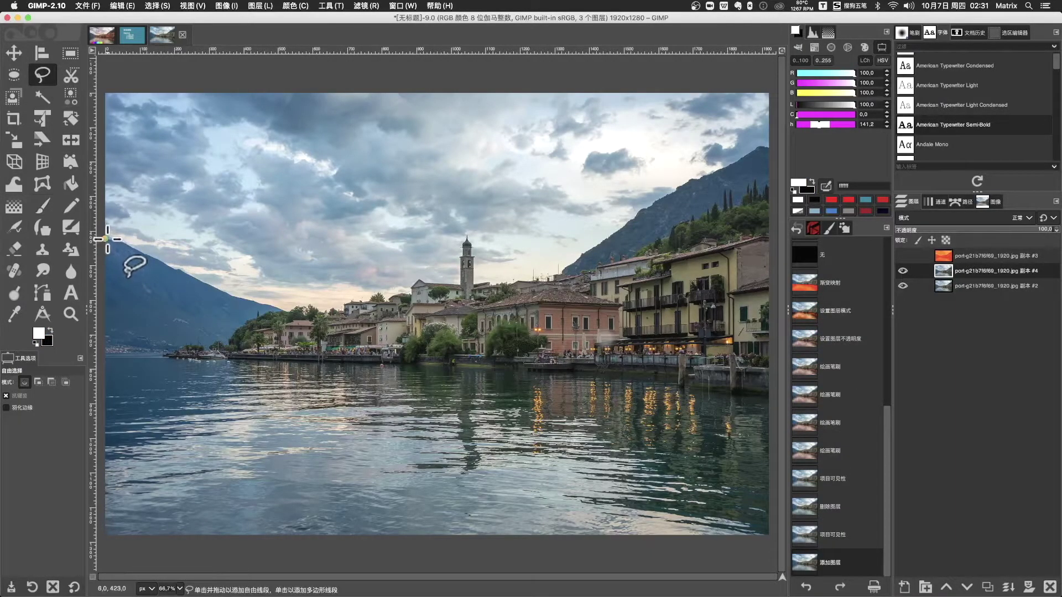
{"action": "key", "text": "ctrl+z"}
{"action": "key", "text": "ctrl+z"}
{"action": "mouse_move", "coordinate": [115, 243]}
{"action": "left_mouse_down"}
{"action": "mouse_move", "coordinate": [265, 304]}
{"action": "mouse_move", "coordinate": [459, 276]}
{"action": "mouse_move", "coordinate": [467, 239]}
{"action": "mouse_move", "coordinate": [486, 277]}
{"action": "mouse_move", "coordinate": [533, 279]}
{"action": "left_mouse_up"}
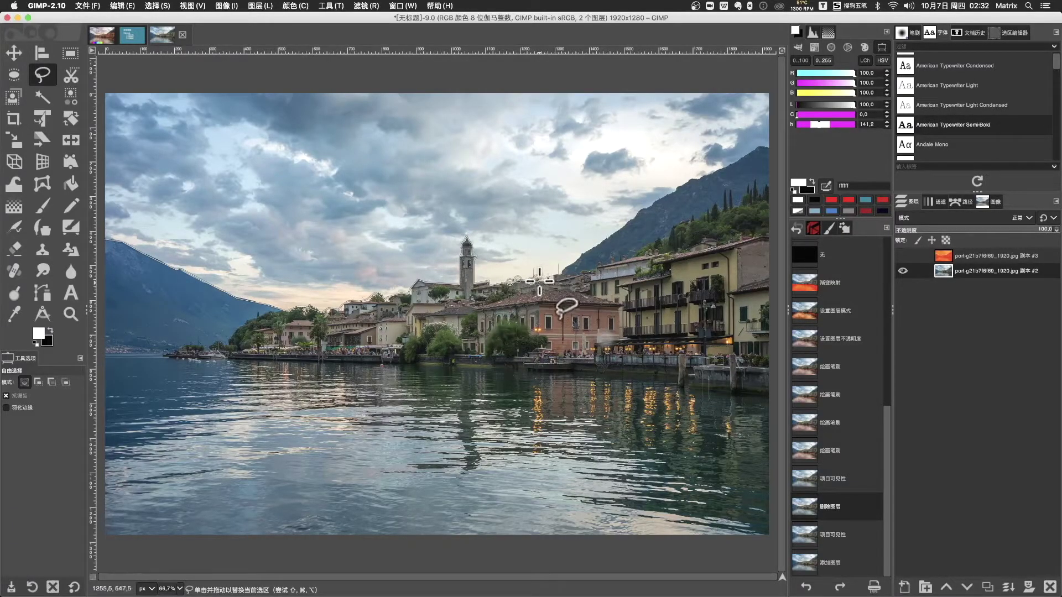
{"action": "mouse_move", "coordinate": [557, 274]}
{"action": "left_mouse_down"}
{"action": "mouse_move", "coordinate": [636, 207]}
{"action": "mouse_move", "coordinate": [770, 147]}
{"action": "mouse_move", "coordinate": [372, 70]}
{"action": "left_mouse_up"}
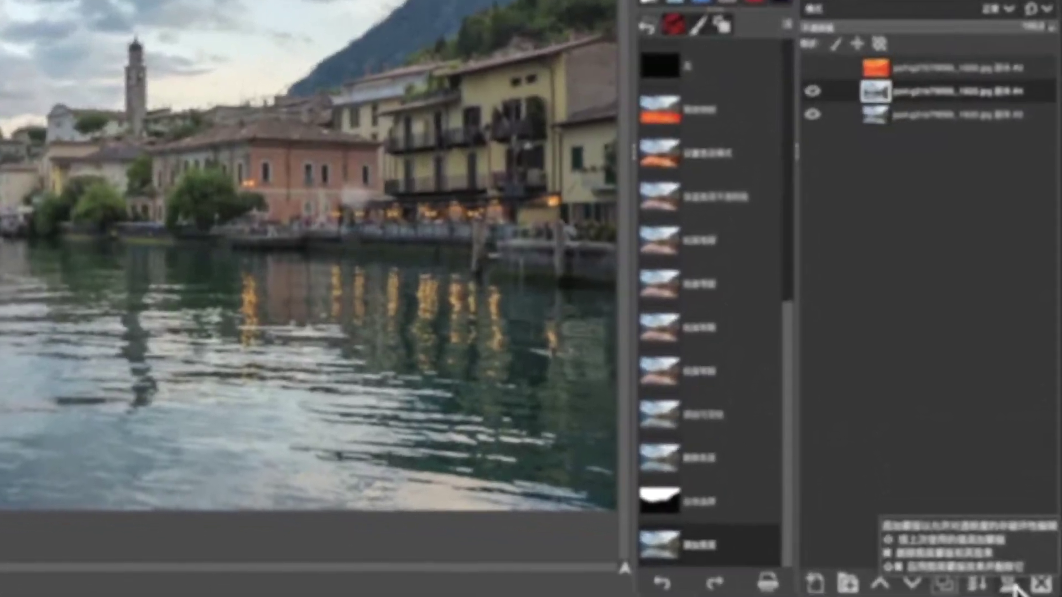
- Mask the copied layer from the sky selection, clear the selection, and target the layer's image
{"action": "left_click", "coordinate": [1026, 587]}
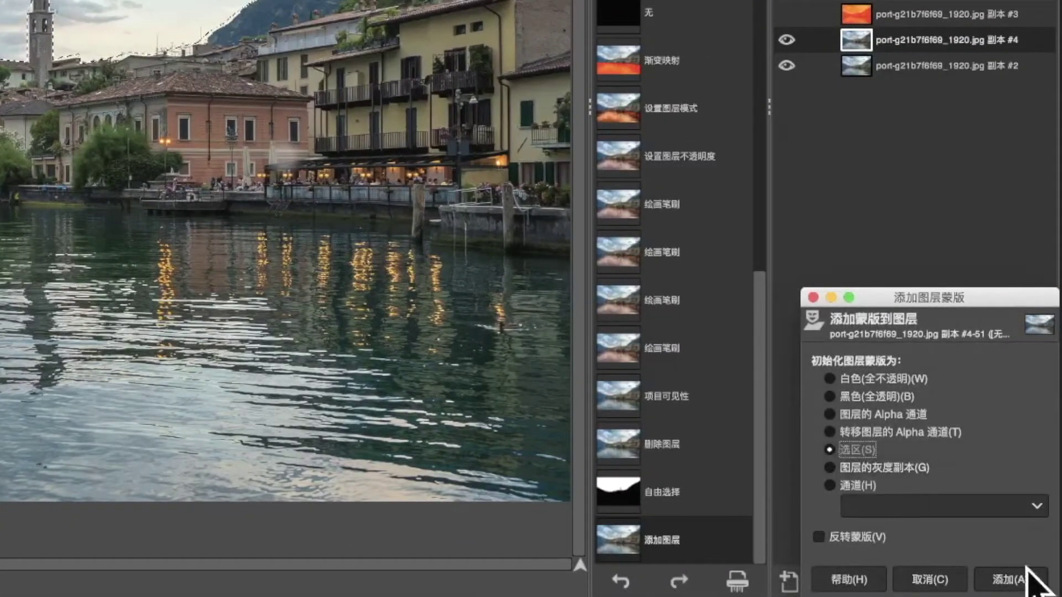
{"action": "left_click", "coordinate": [1018, 578]}
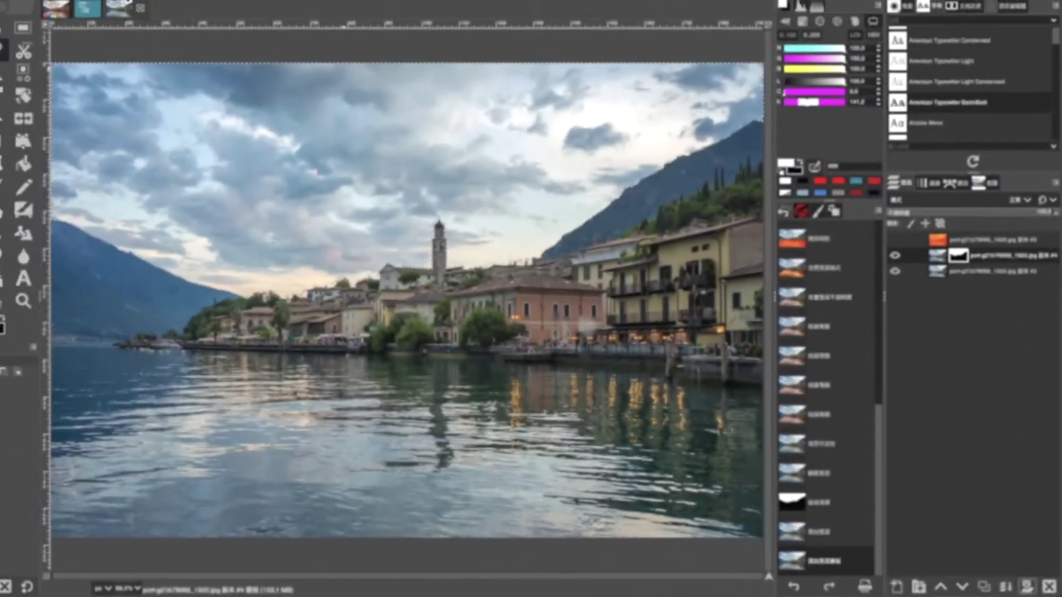
{"action": "left_click", "coordinate": [157, 5]}
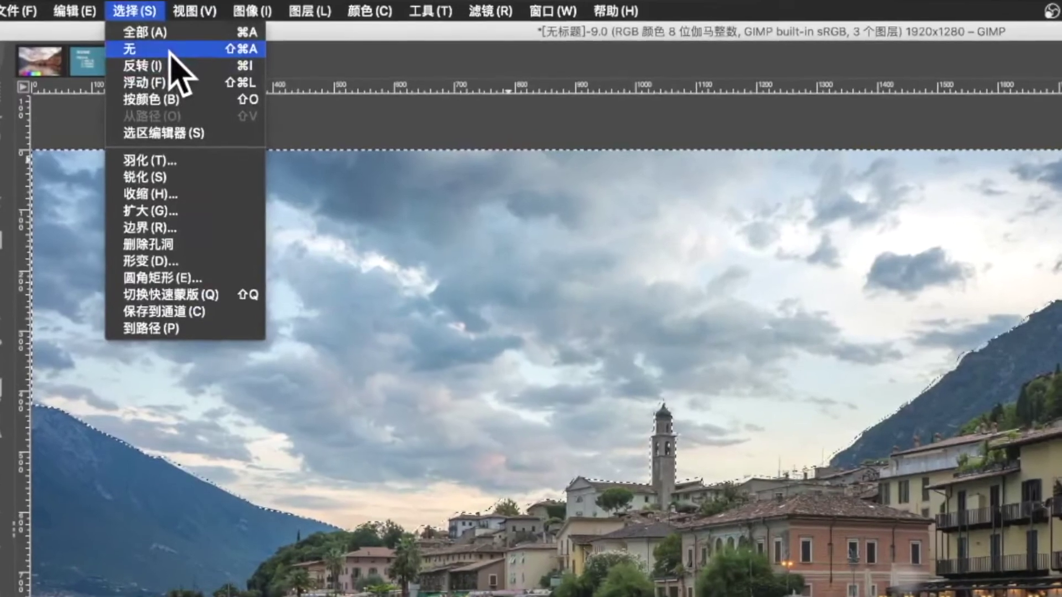
{"action": "left_click", "coordinate": [166, 29]}
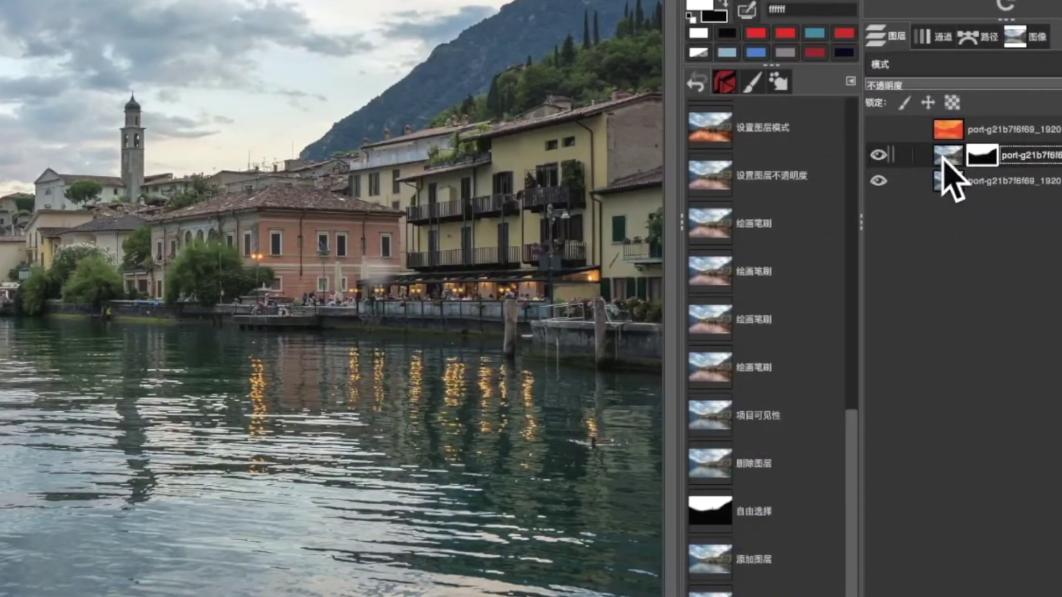
{"action": "left_click", "coordinate": [943, 161]}
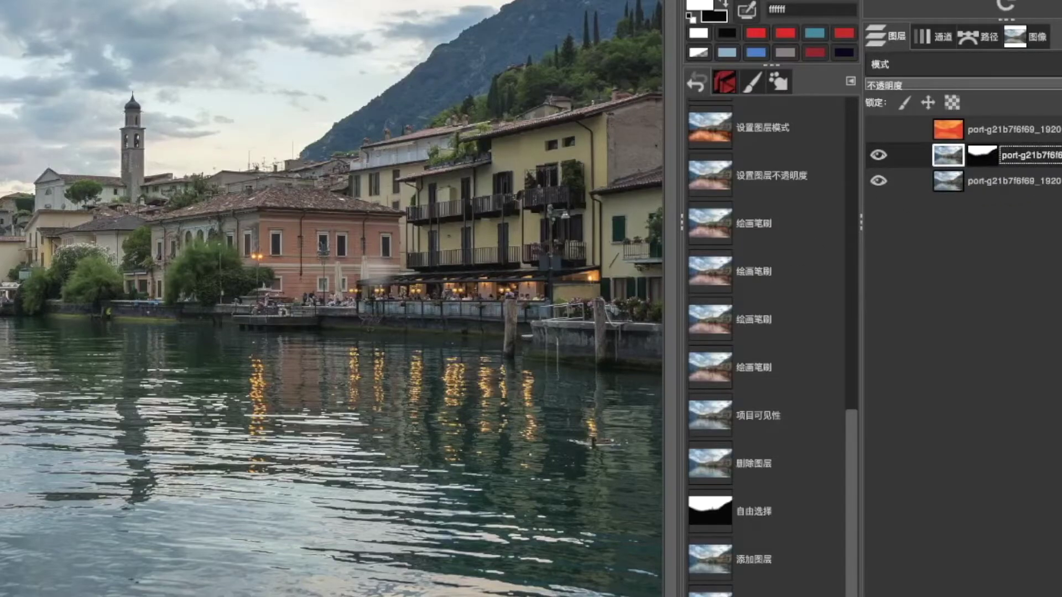
- Set the foreground colour to pure red ff0000
{"action": "left_click", "coordinate": [39, 333]}
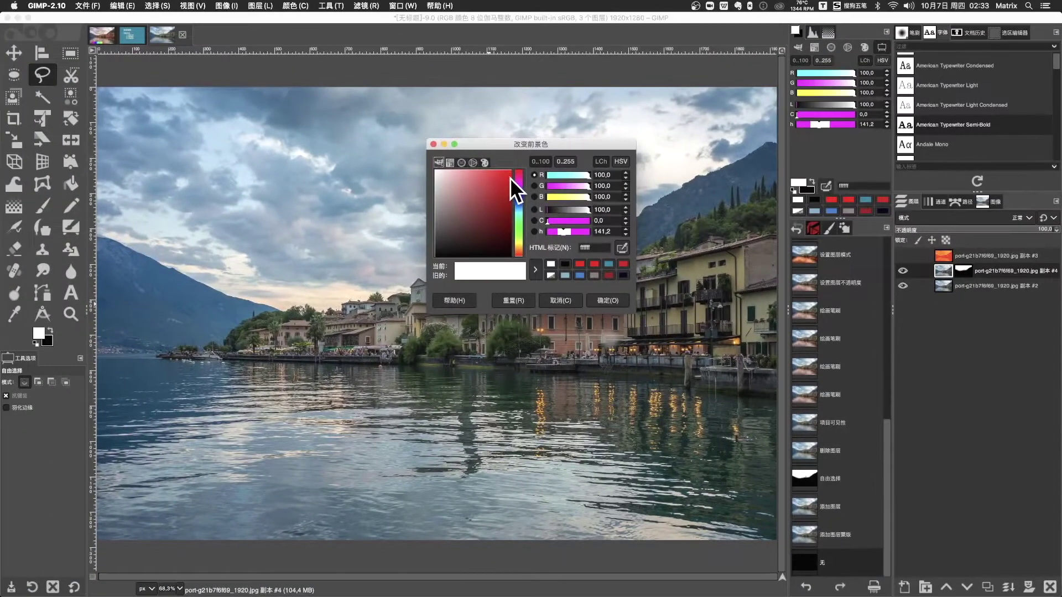
{"action": "left_click", "coordinate": [512, 173]}
{"action": "left_click_drag", "start_coordinate": [512, 172], "coordinate": [513, 169]}
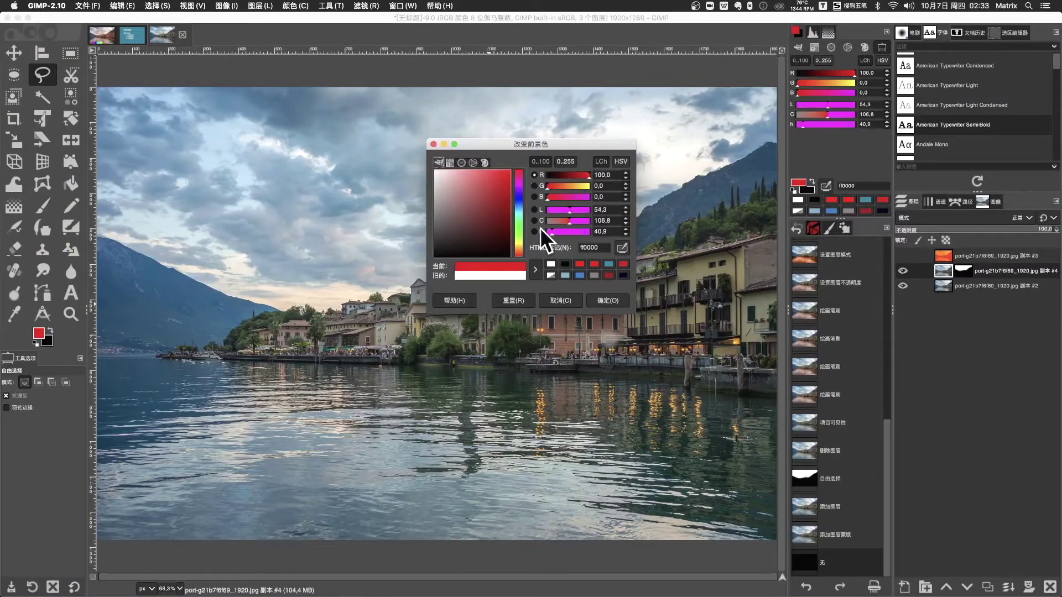
{"action": "left_click", "coordinate": [611, 299]}
- Set the background colour to bright yellow ffd000 and choose the Gradient tool
{"action": "left_click", "coordinate": [49, 341]}
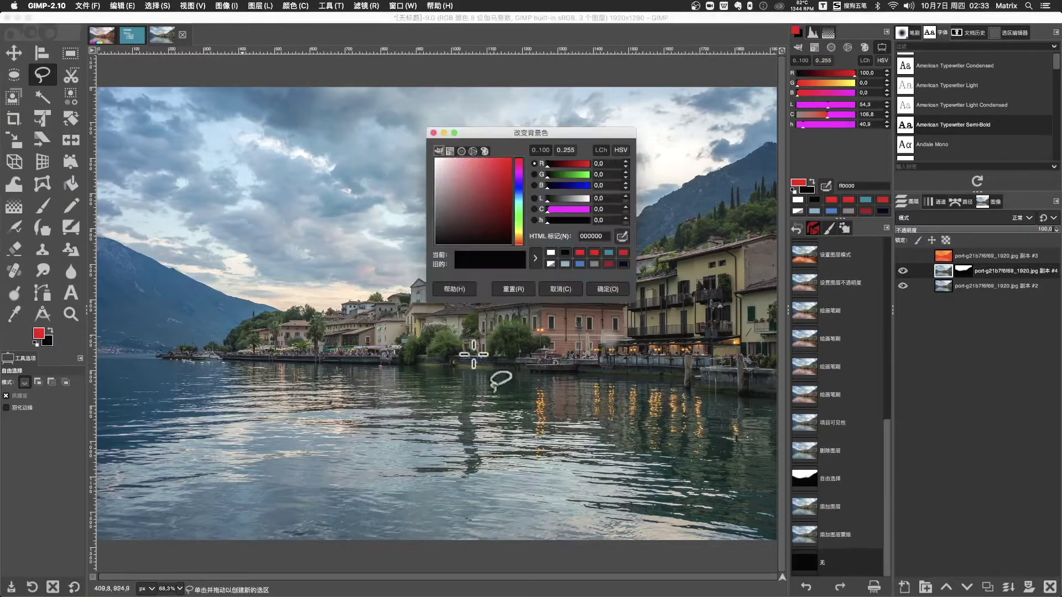
{"action": "left_click", "coordinate": [520, 231]}
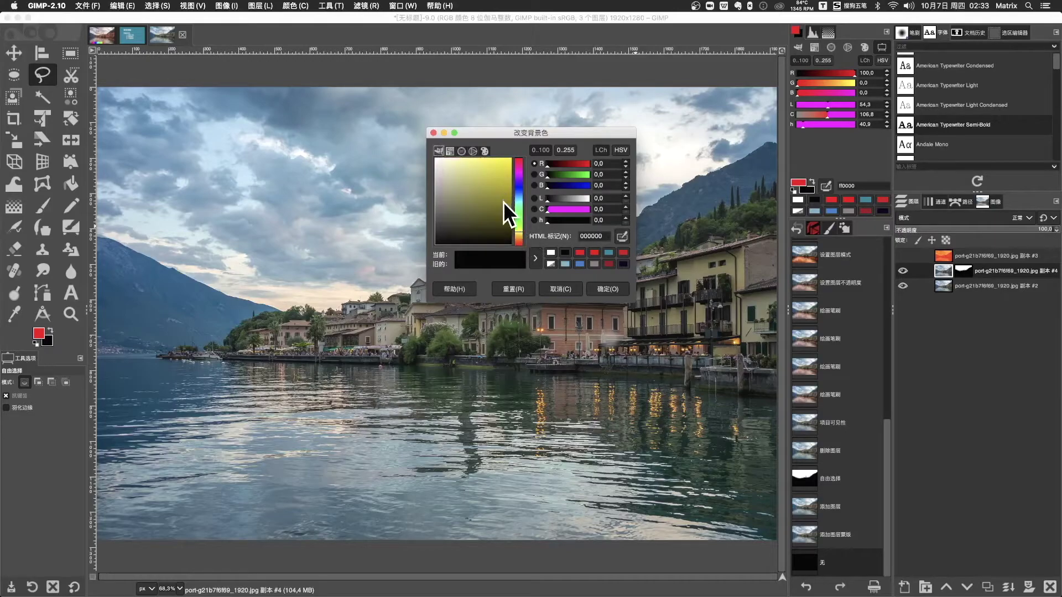
{"action": "left_click_drag", "start_coordinate": [502, 183], "coordinate": [516, 151]}
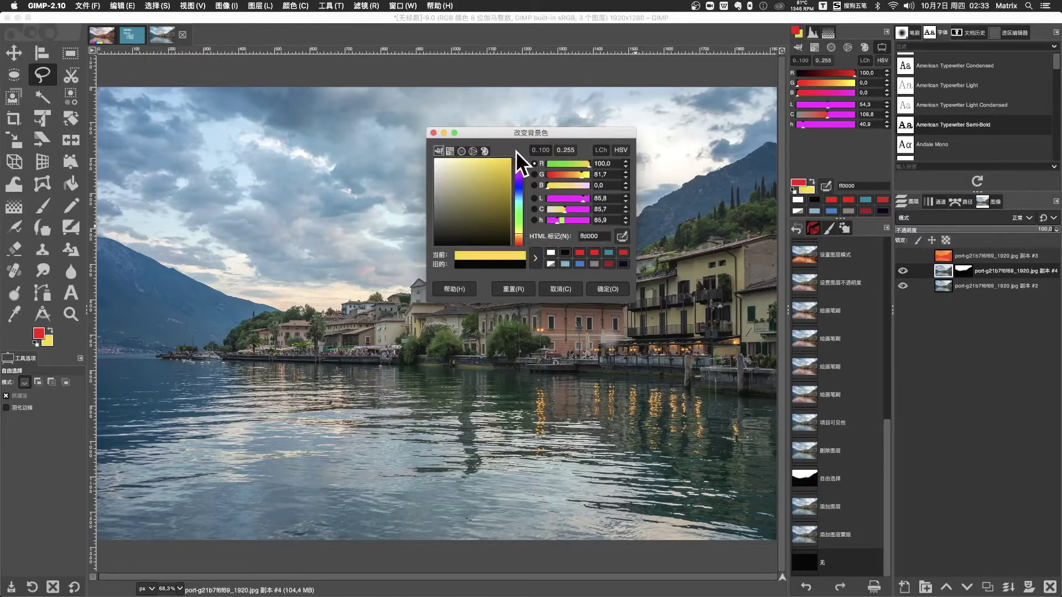
{"action": "left_click", "coordinate": [607, 290]}
{"action": "left_click", "coordinate": [13, 209]}
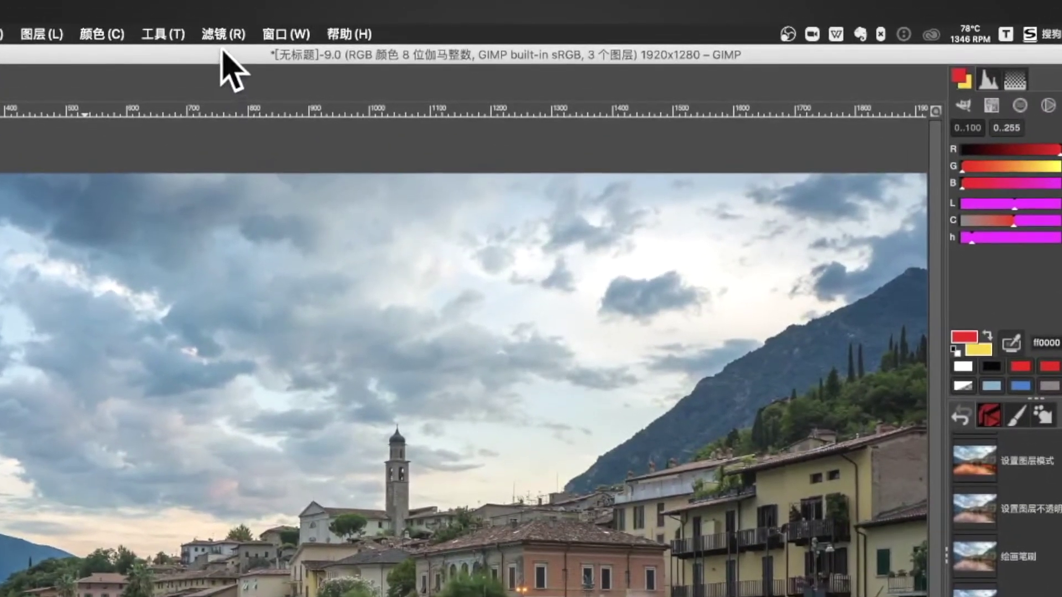
- Apply a red-to-yellow Gradient Map to the sky, then touch up the mask near the tower
{"action": "left_click", "coordinate": [99, 34]}
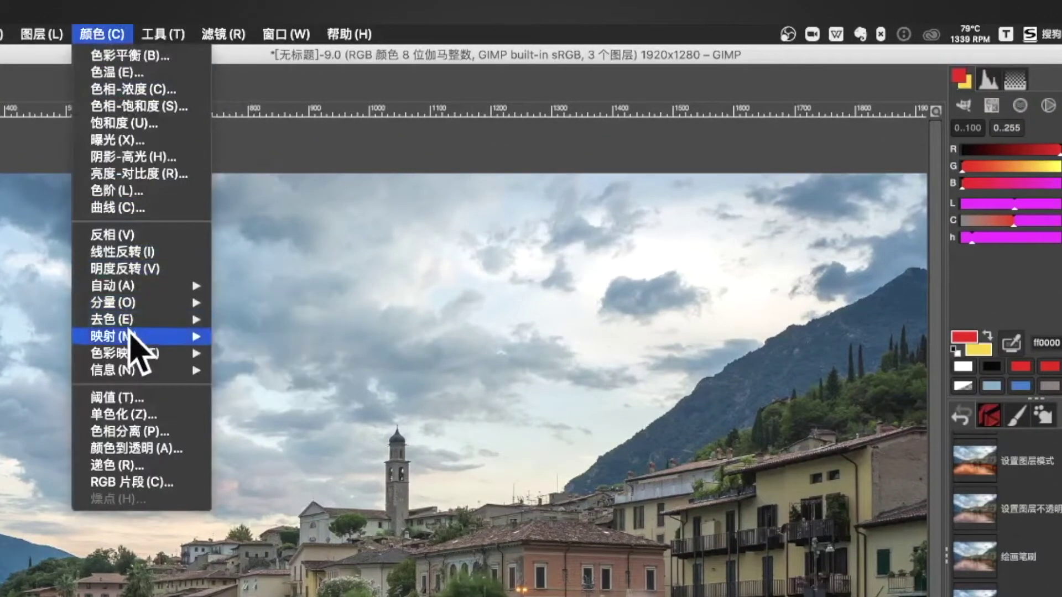
{"action": "mouse_move", "coordinate": [191, 283]}
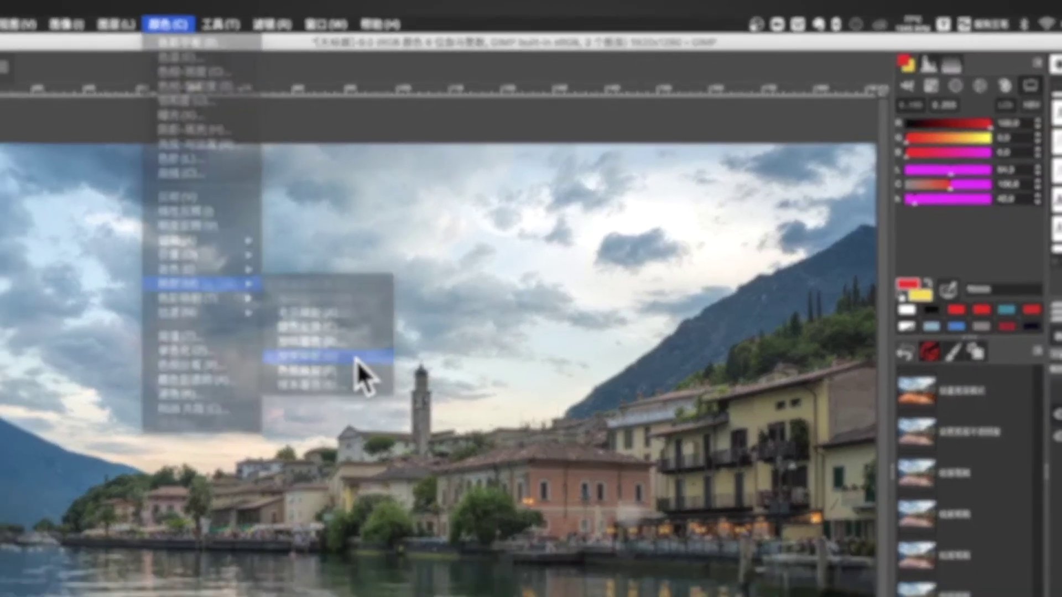
{"action": "left_click", "coordinate": [318, 424]}
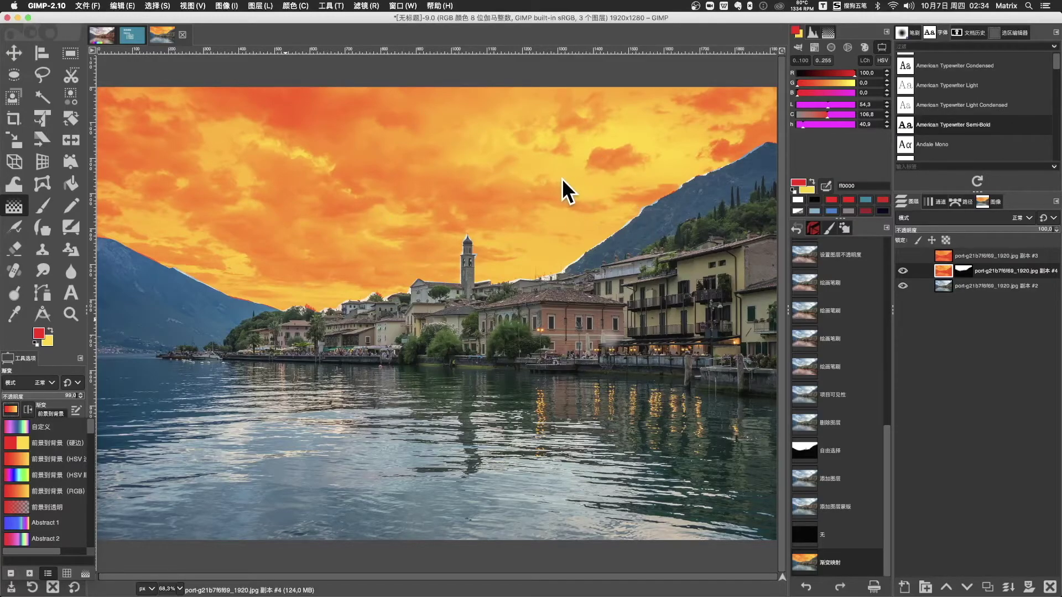
{"action": "left_click", "coordinate": [965, 271]}
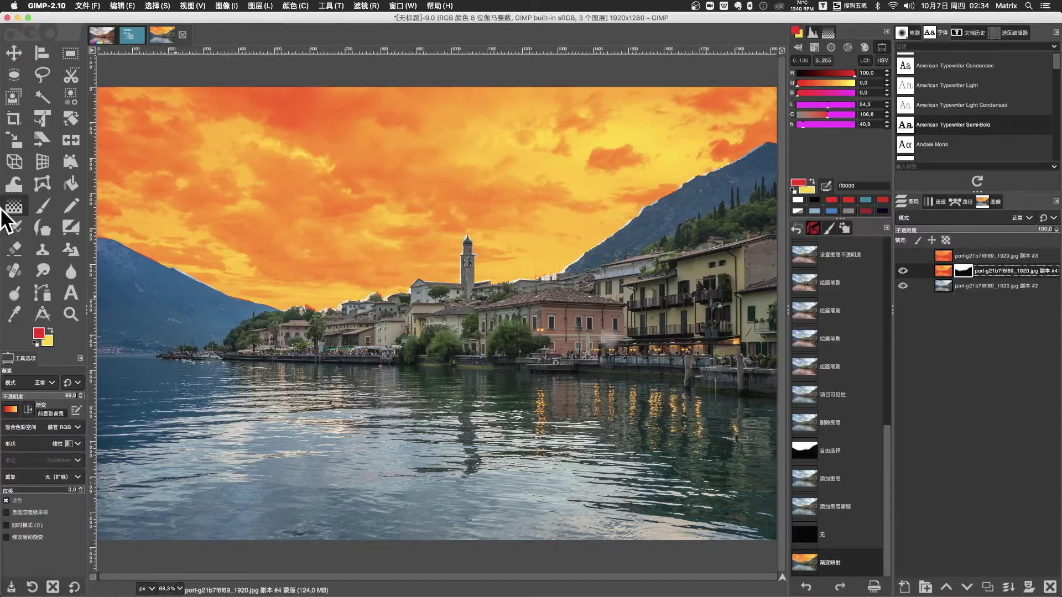
{"action": "left_click", "coordinate": [43, 205]}
{"action": "left_click", "coordinate": [35, 343]}
{"action": "left_click", "coordinate": [49, 330]}
{"action": "left_click", "coordinate": [275, 289]}
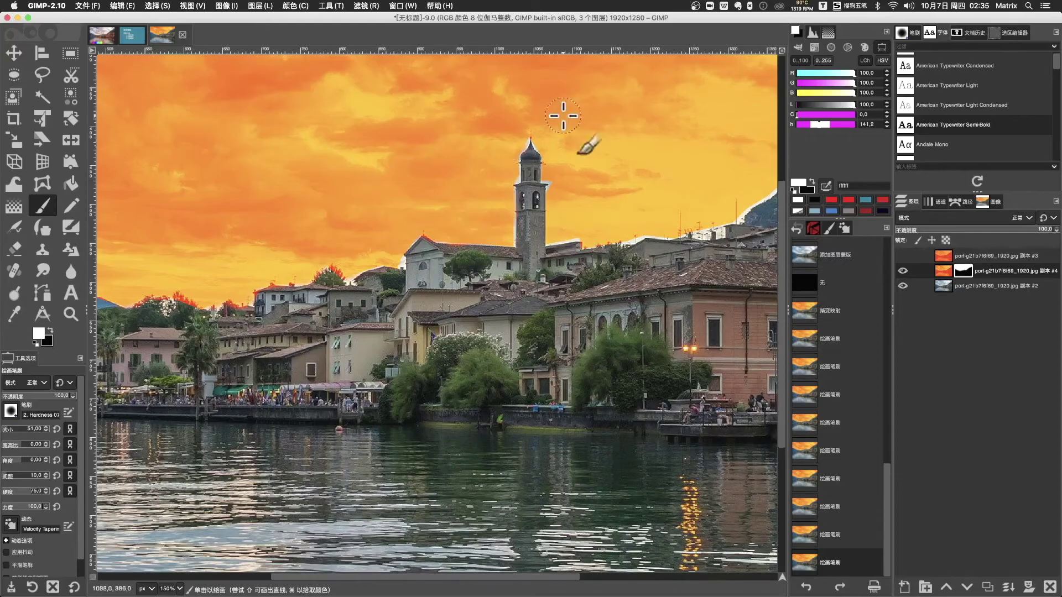
- Finish the mask edge by the bell tower, then blend the sky layer in Overlay at lower opacity
{"action": "left_click_drag", "start_coordinate": [558, 165], "coordinate": [588, 171]}
{"action": "key", "text": "shift+ctrl+j"}
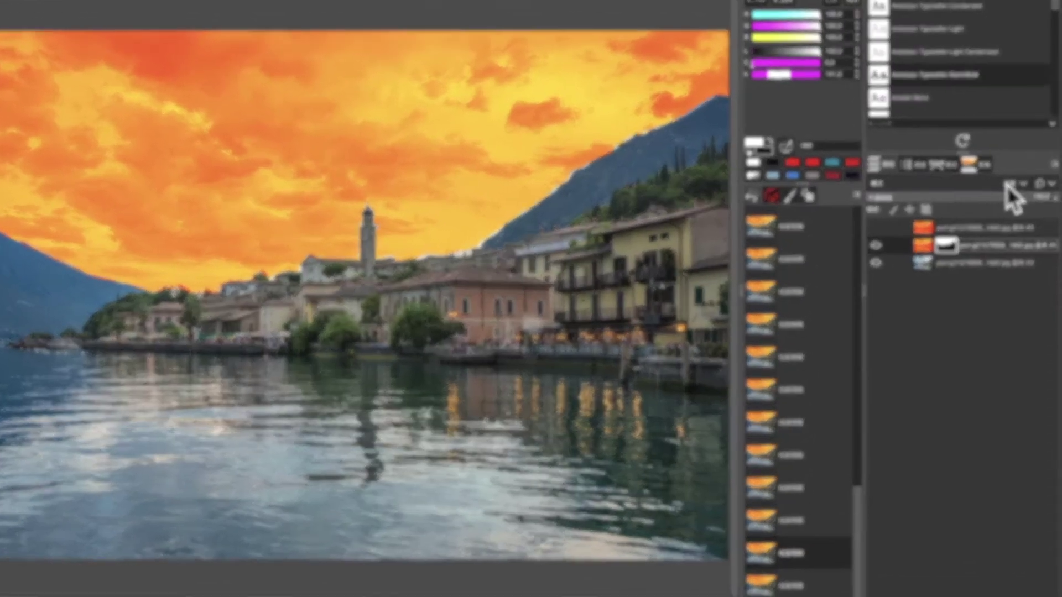
{"action": "left_click", "coordinate": [1020, 217]}
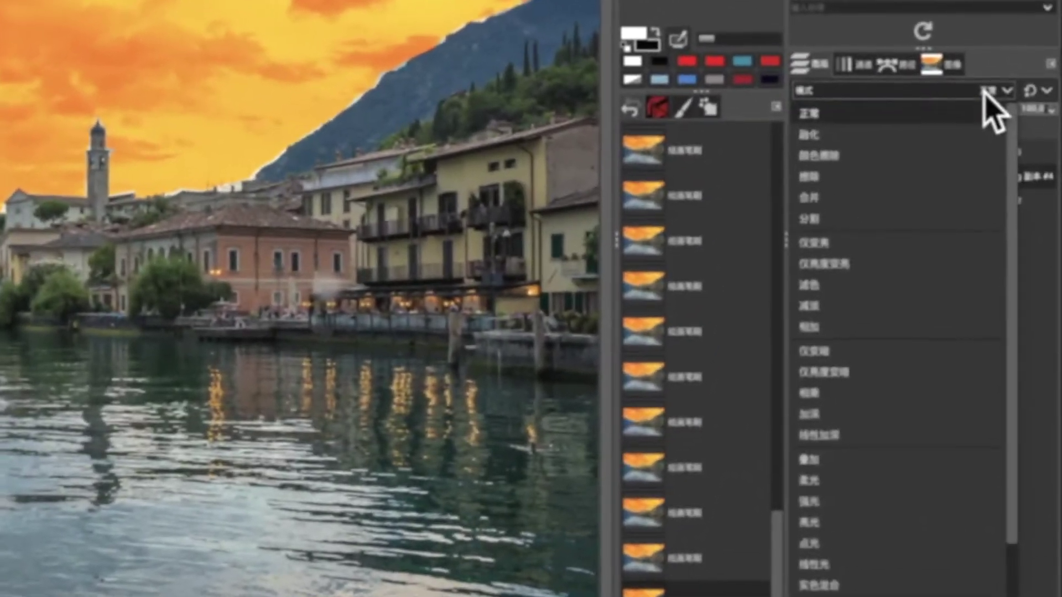
{"action": "left_click", "coordinate": [861, 463]}
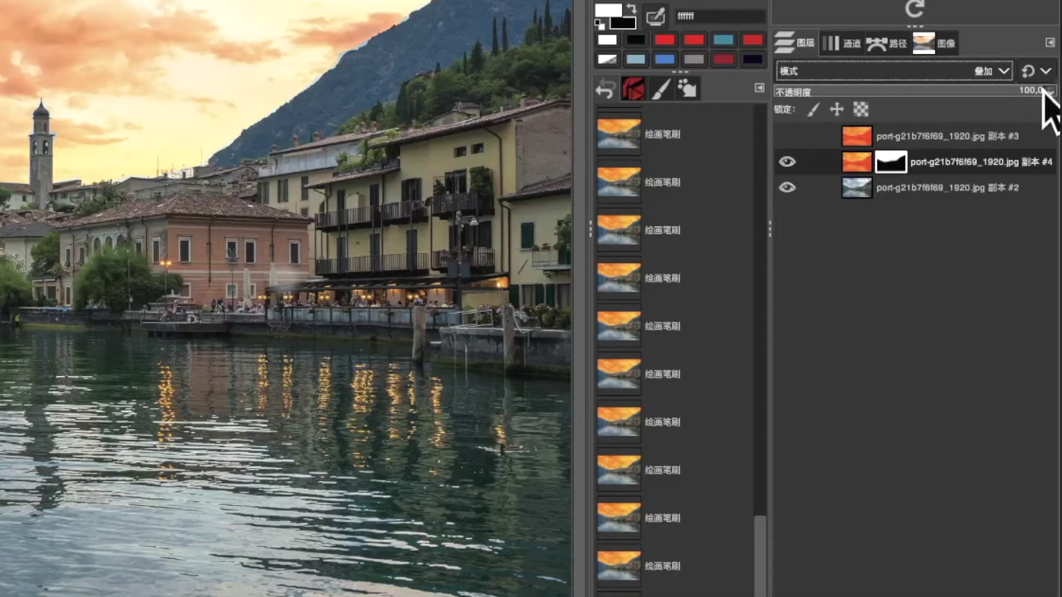
{"action": "mouse_move", "coordinate": [1036, 90]}
{"action": "left_mouse_down"}
{"action": "mouse_move", "coordinate": [987, 90]}
{"action": "mouse_move", "coordinate": [949, 237]}
{"action": "mouse_move", "coordinate": [1000, 228]}
{"action": "mouse_move", "coordinate": [962, 220]}
{"action": "left_mouse_up"}
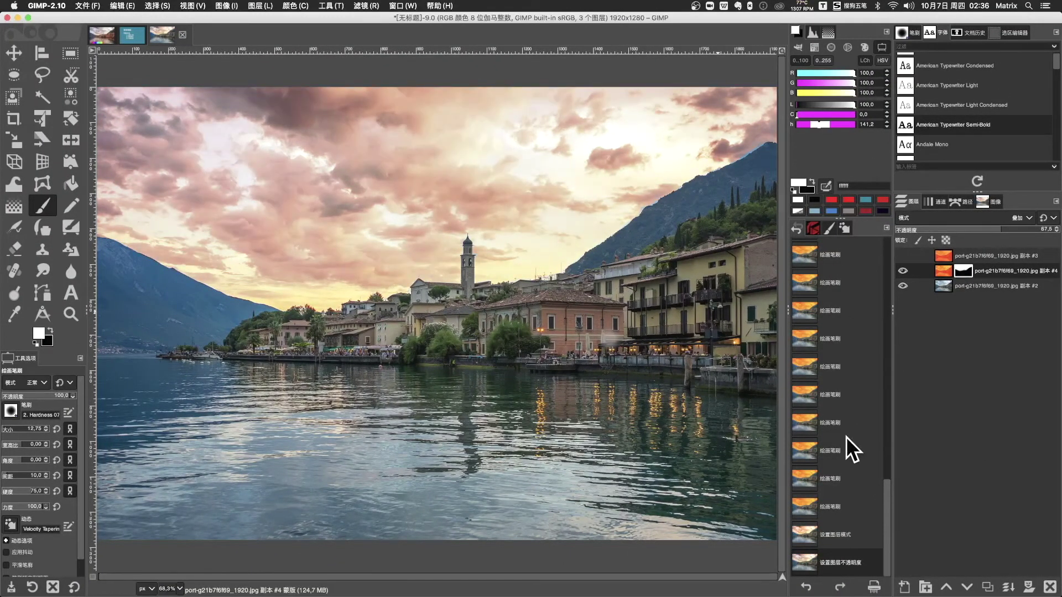